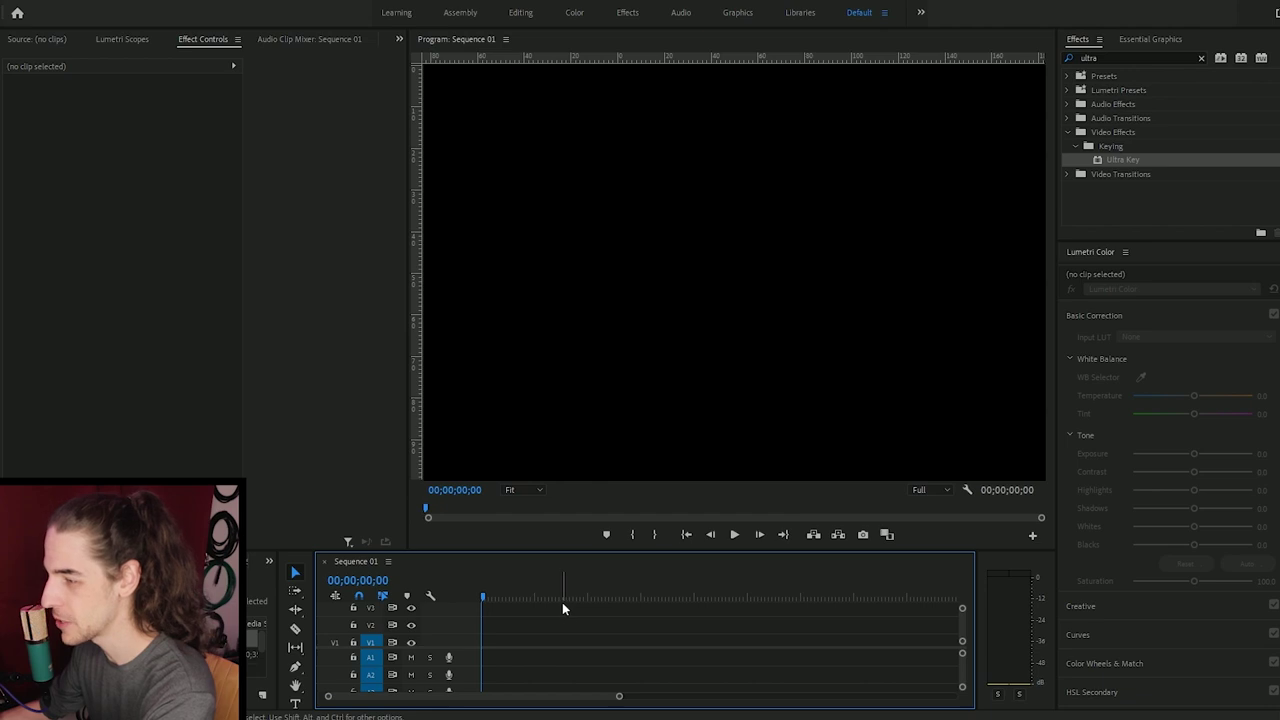
Step: Undo the removal of the MVI_4192.MOV clip and select it with the playhead near 00;00;13;01
key("ctrl+z")
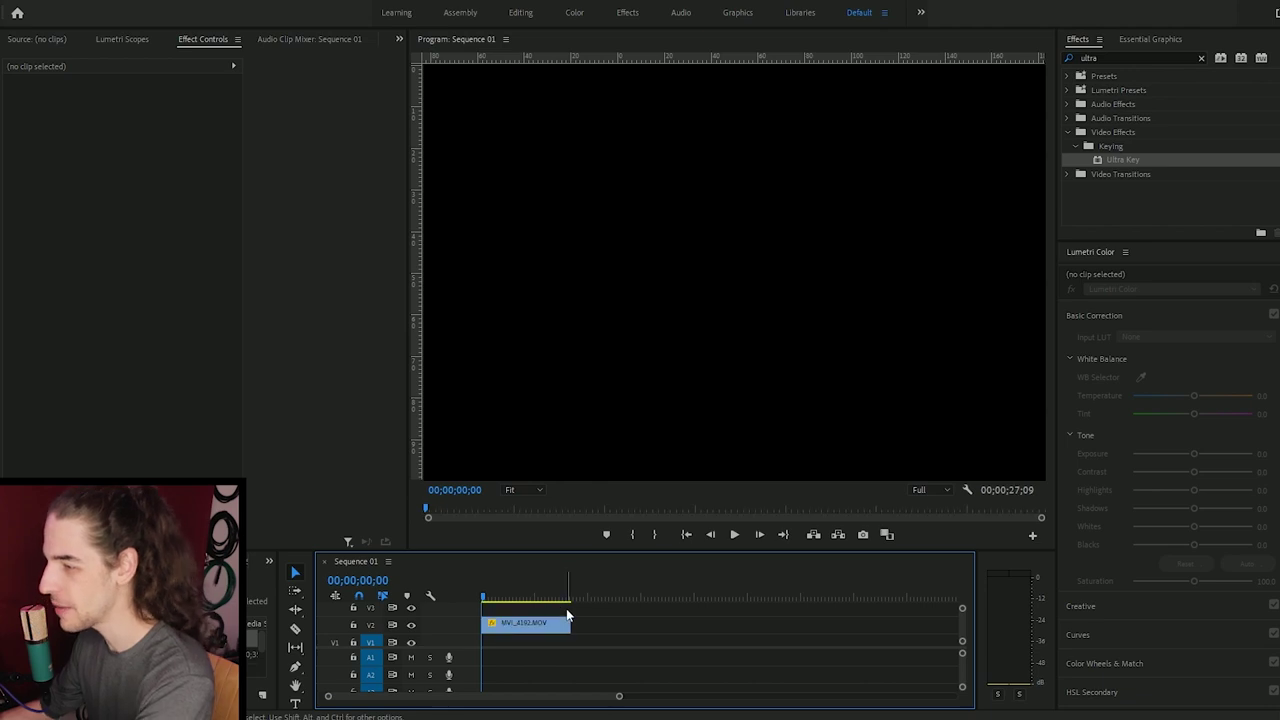
left_click_drag(483, 590, 513, 591)
left_click(520, 623)
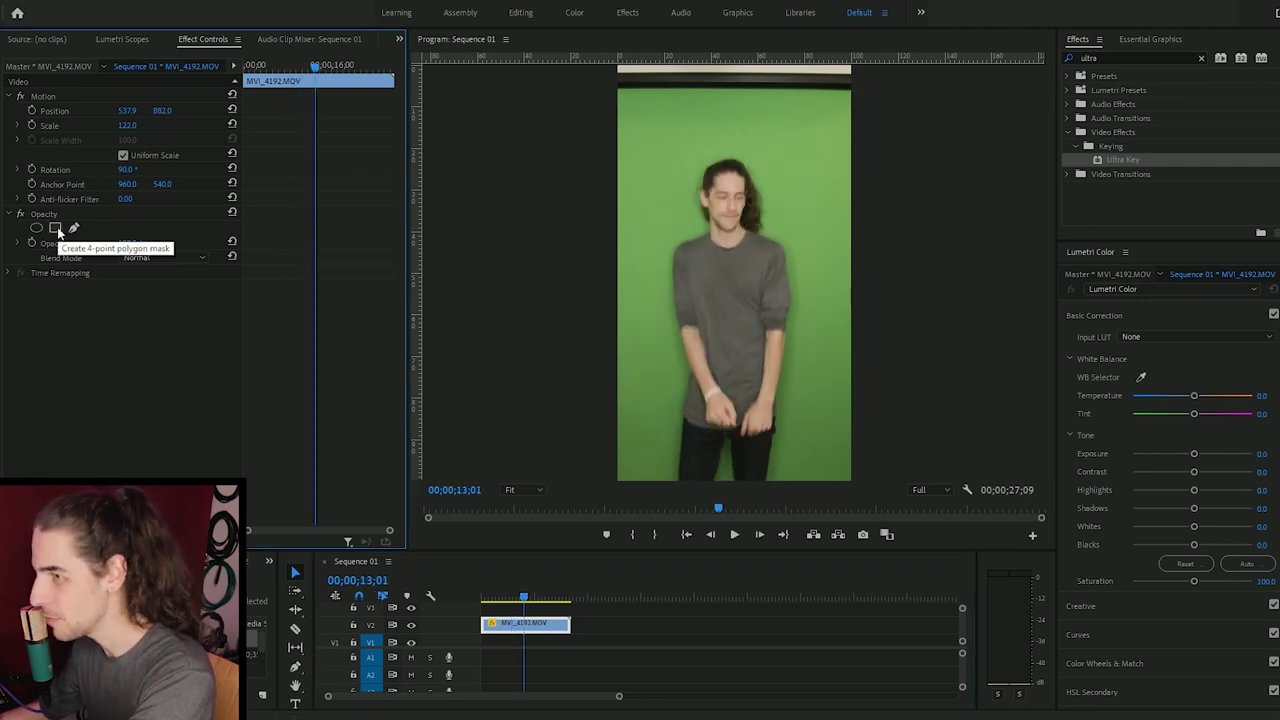
Step: Enclose the green screen area below the ceiling edge with a non-inverted four-point opacity mask, and set its feather to 80
left_click(55, 228)
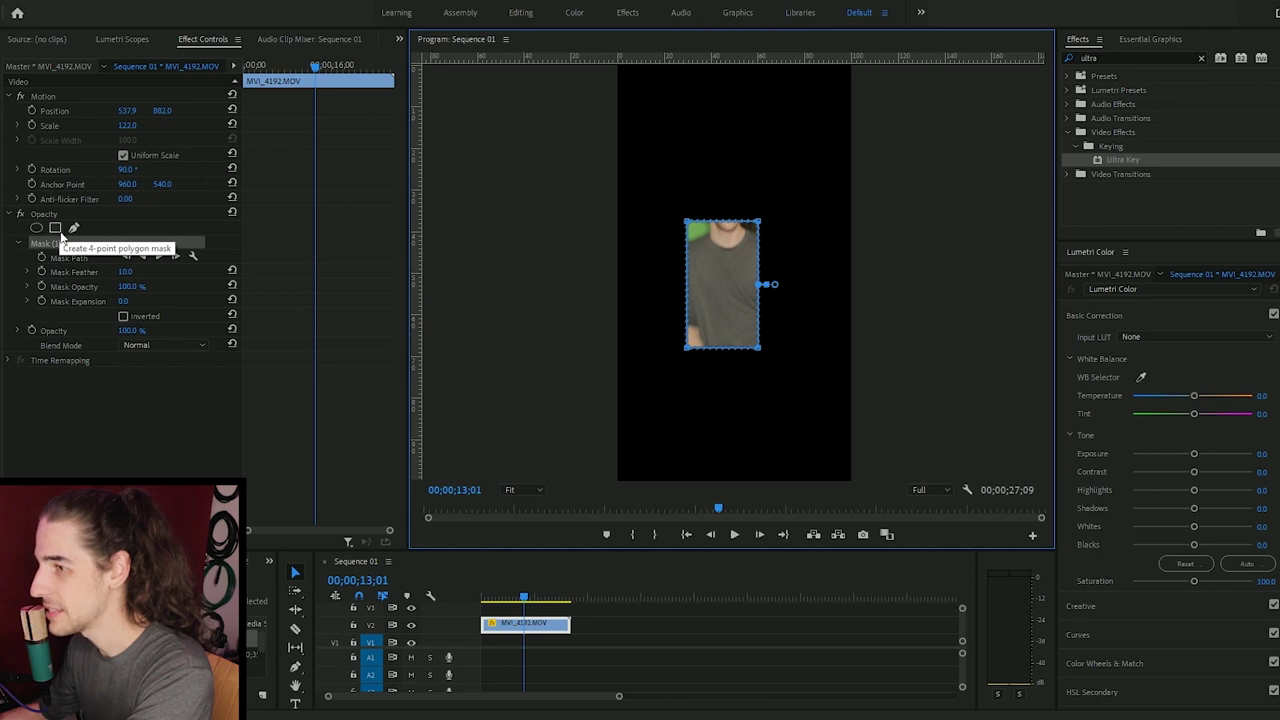
left_click(123, 316)
left_click_drag(731, 251, 880, 103)
left_click_drag(665, 240, 882, 500)
left_click_drag(591, 240, 582, 495)
left_click_drag(591, 113, 590, 104)
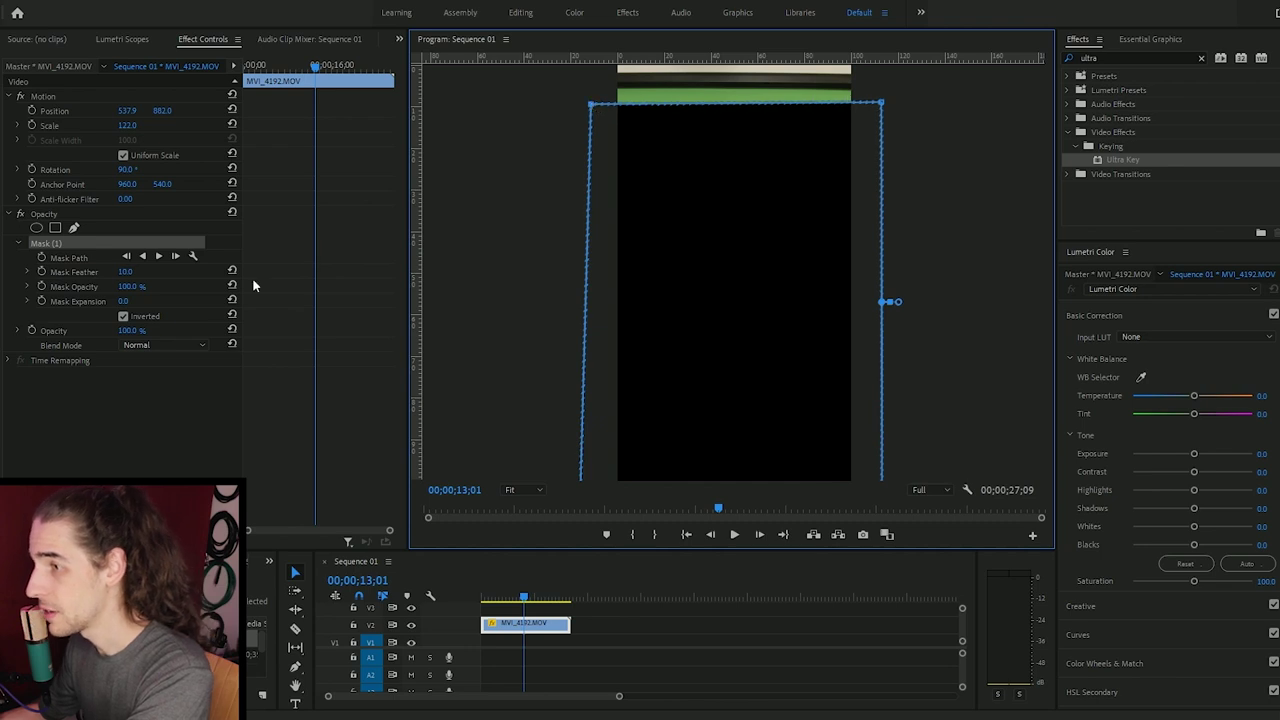
left_click_drag(134, 274, 184, 274)
left_click(123, 316)
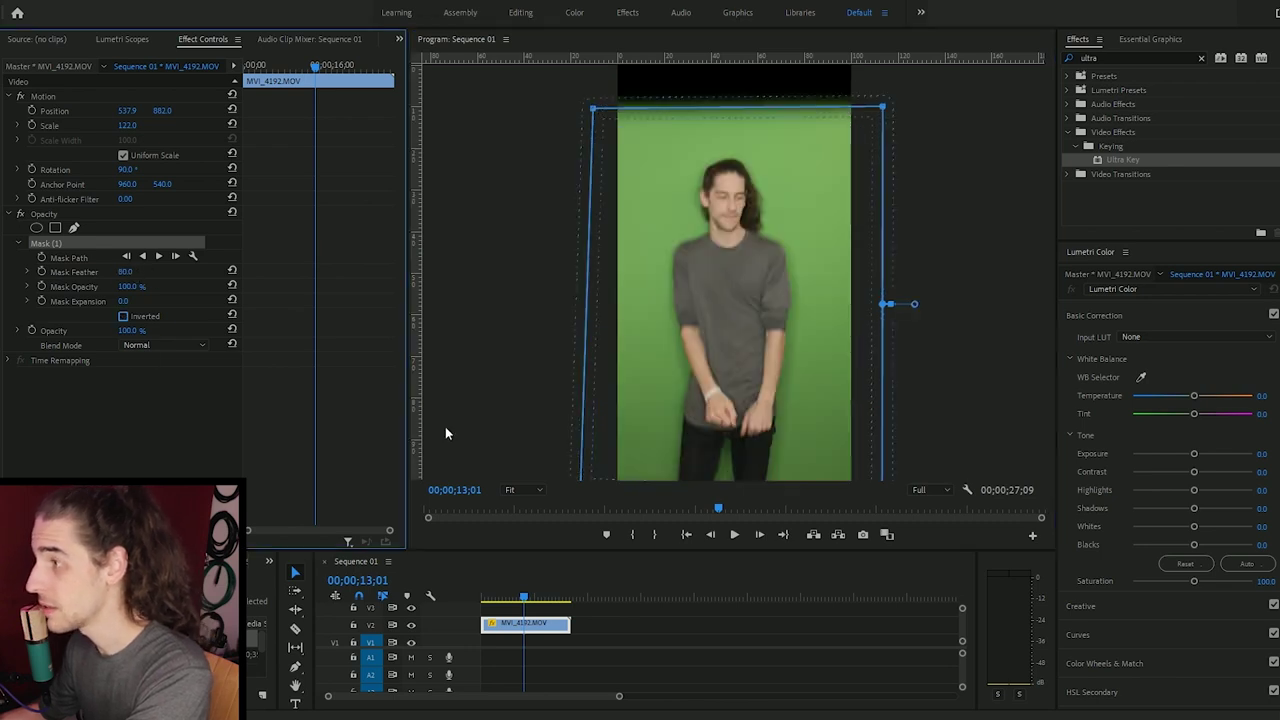
Step: Place the autumn forest photo on V1 beneath the masked clip, match its duration to the clip, and save the project
left_click(606, 621)
left_click_drag(250, 640, 577, 638)
left_click_drag(586, 640, 694, 642)
left_click(626, 597)
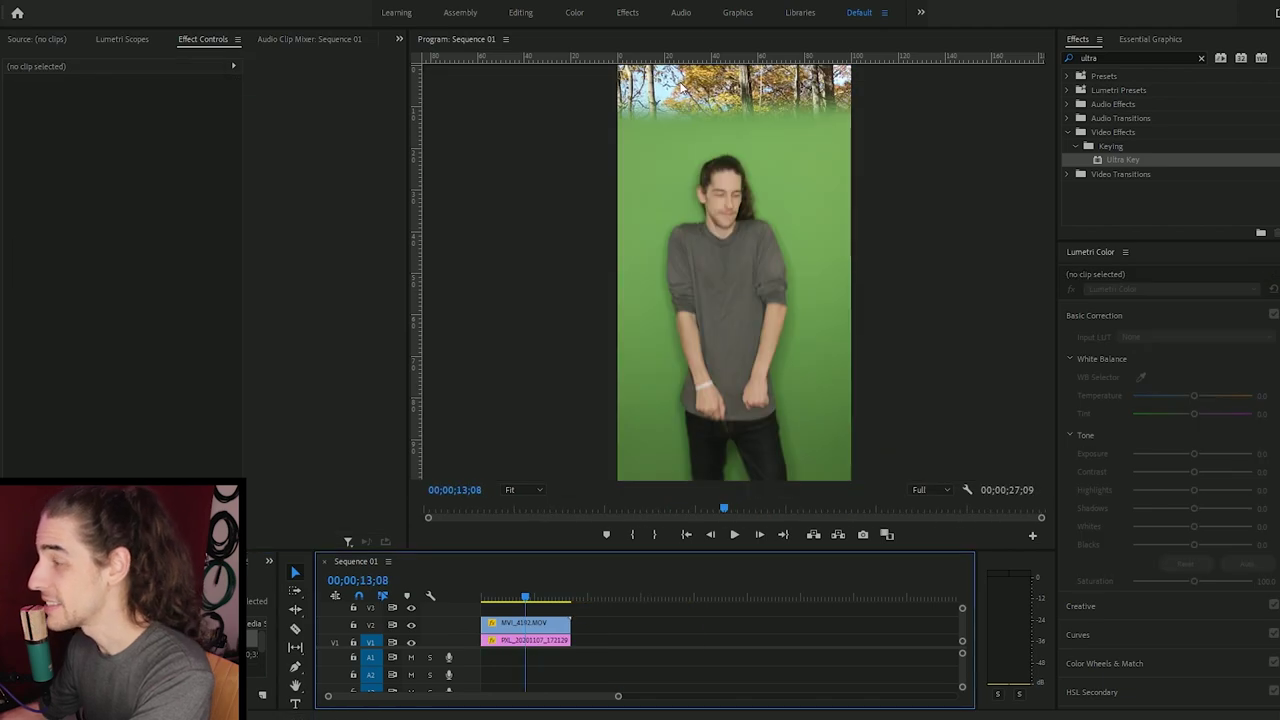
key("ctrl+s")
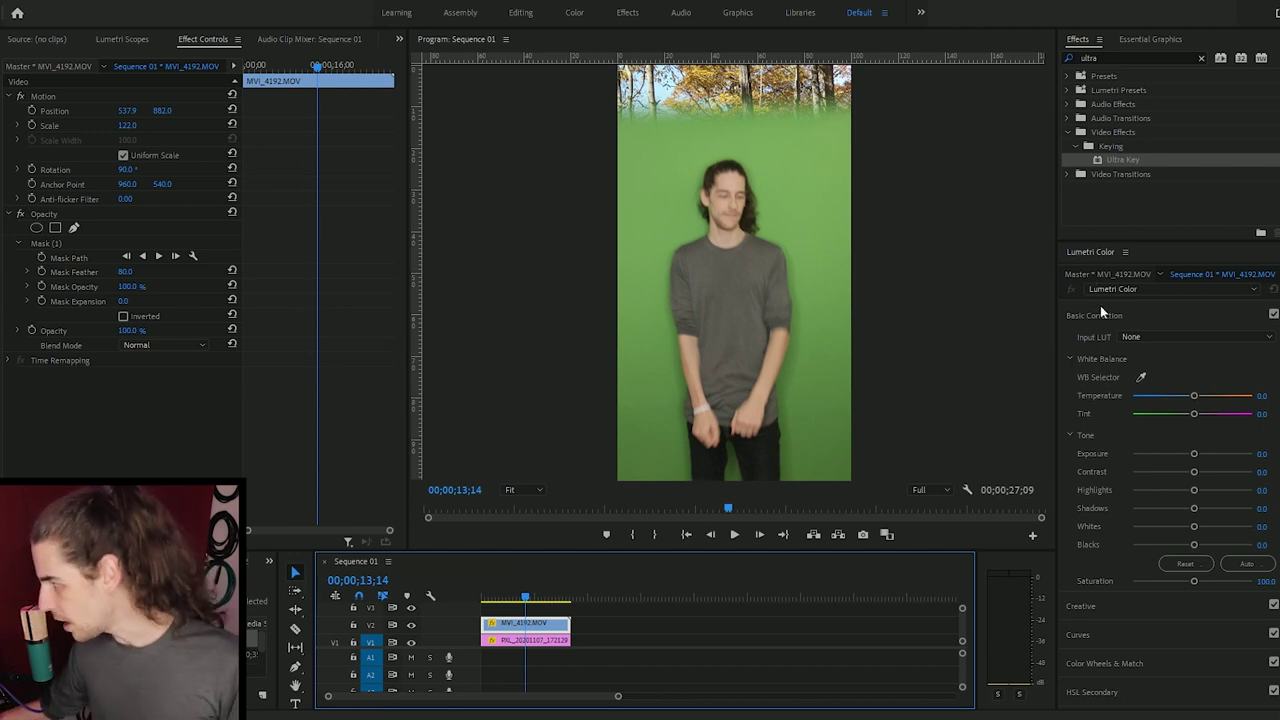
Step: Sample the green backdrop beside the subject's head as the HSL Secondary key color of the MVI_4192.MOV clip
scroll(1067, 397, "down", 2)
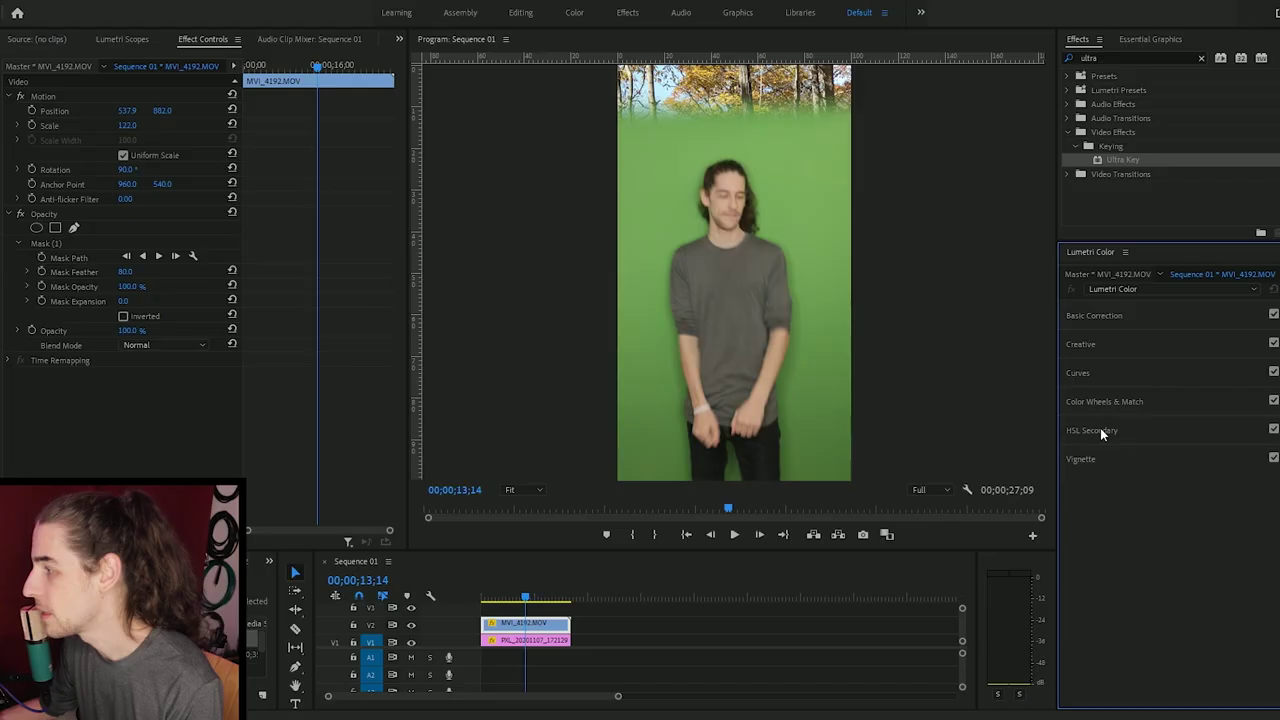
left_click(1100, 431)
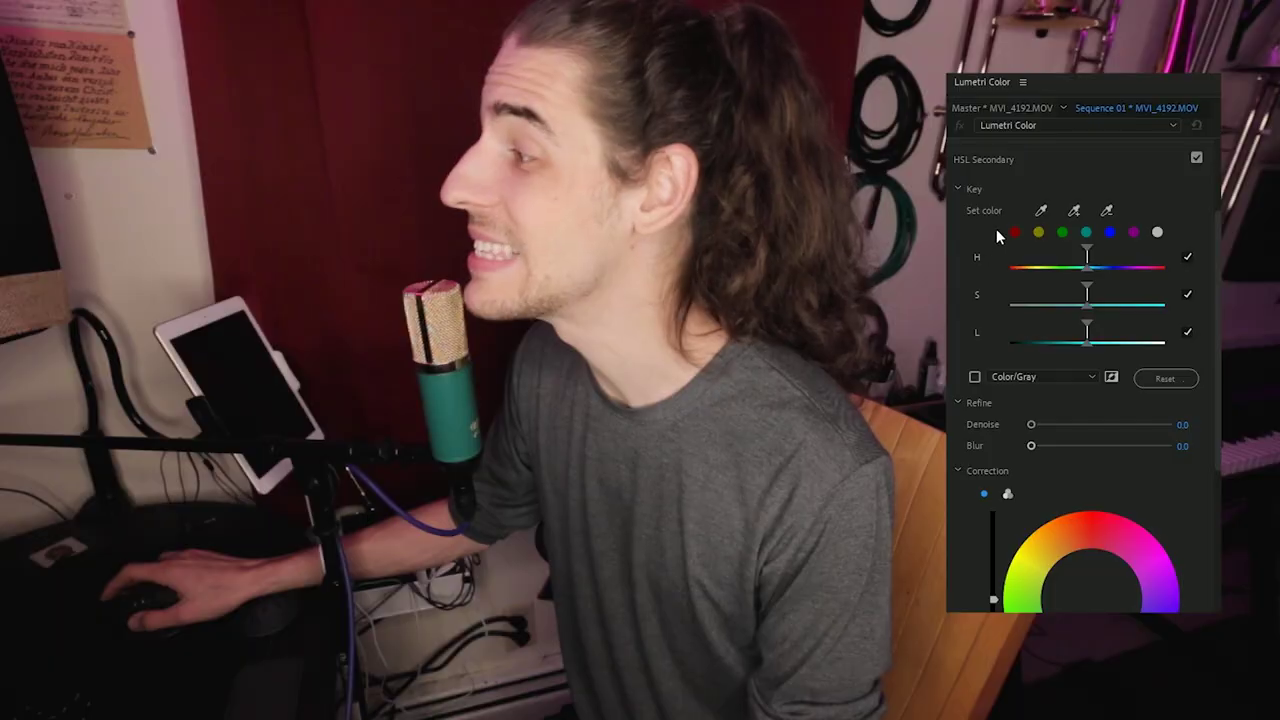
left_click(1074, 210)
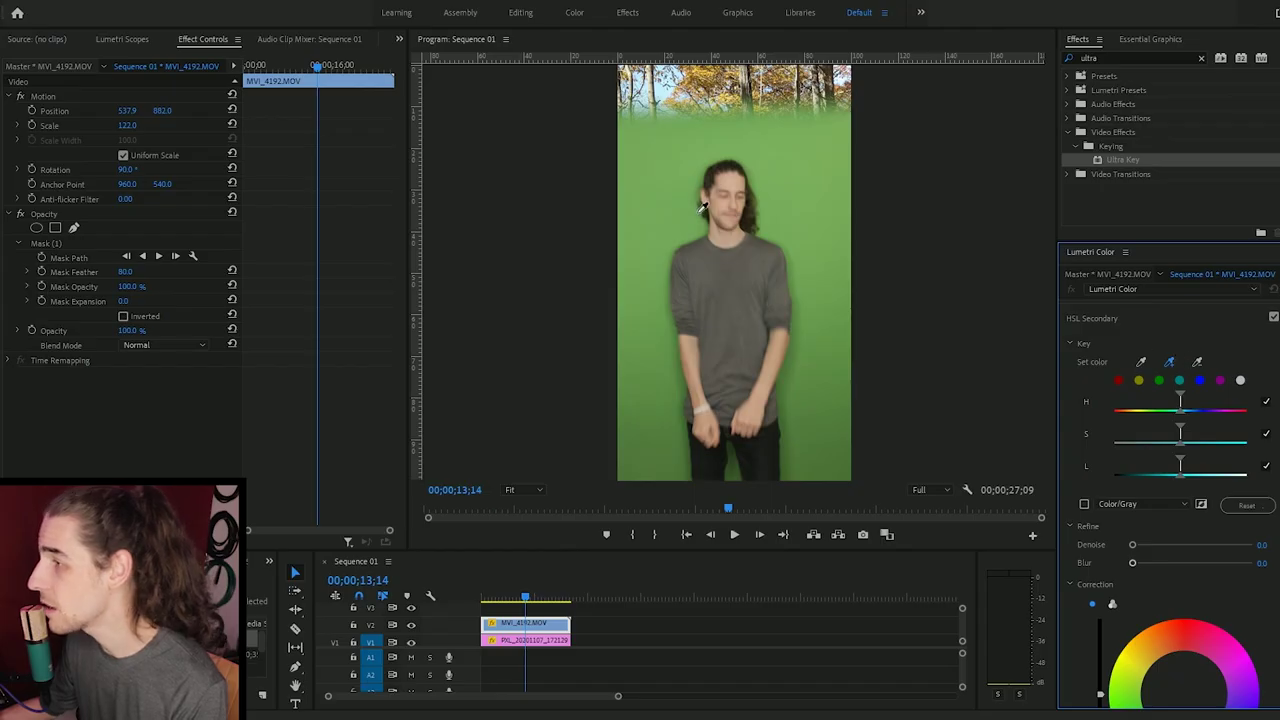
left_click(703, 207)
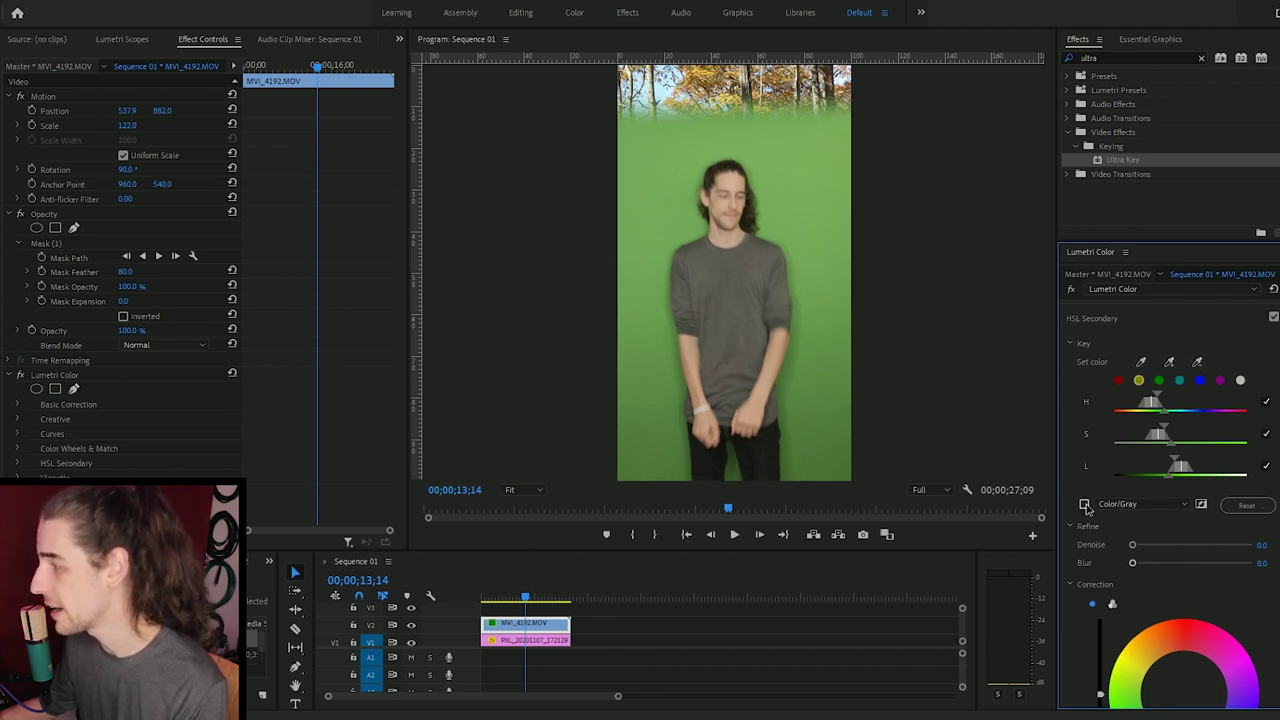
Step: Show the key's Color/Gray mask and add the darker green at the backdrop's lower left to the selection
left_click(1084, 504)
left_click(1169, 361)
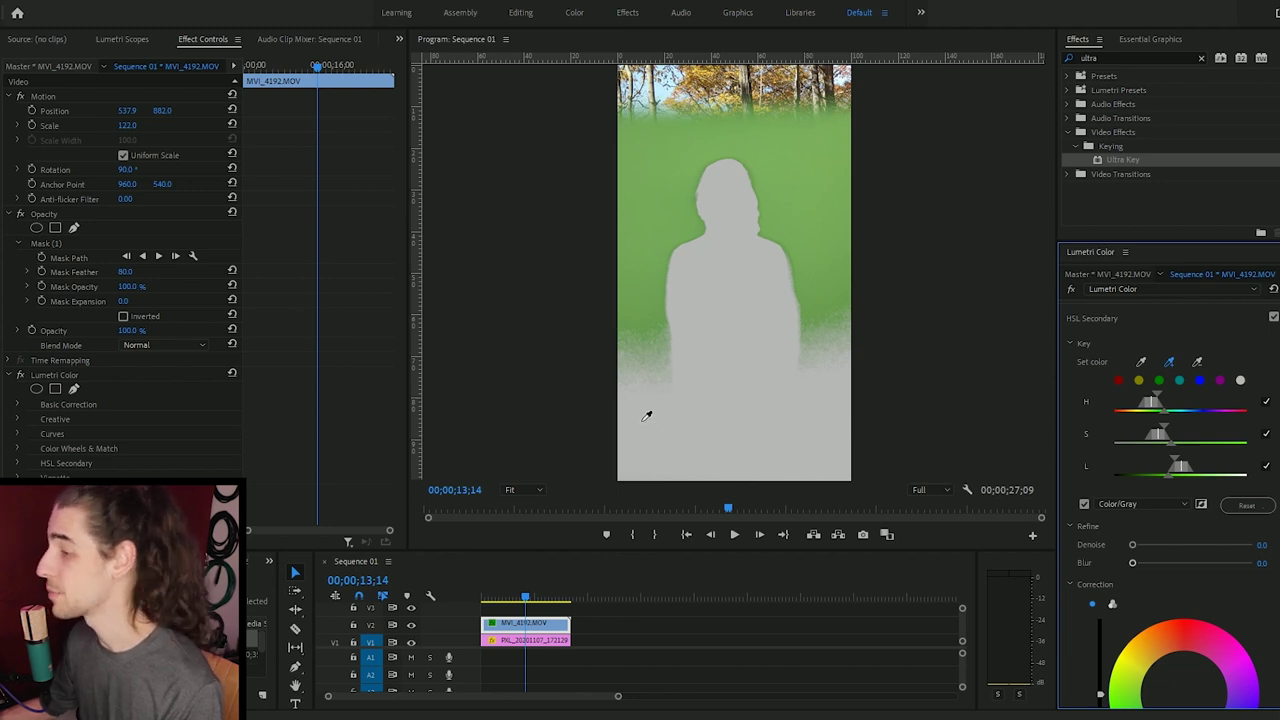
left_click(642, 392)
Step: Try to add greens right of the subject to the HSL key and exclude the shirt, undoing the overly broad selection
left_click(1169, 361)
left_click(835, 385)
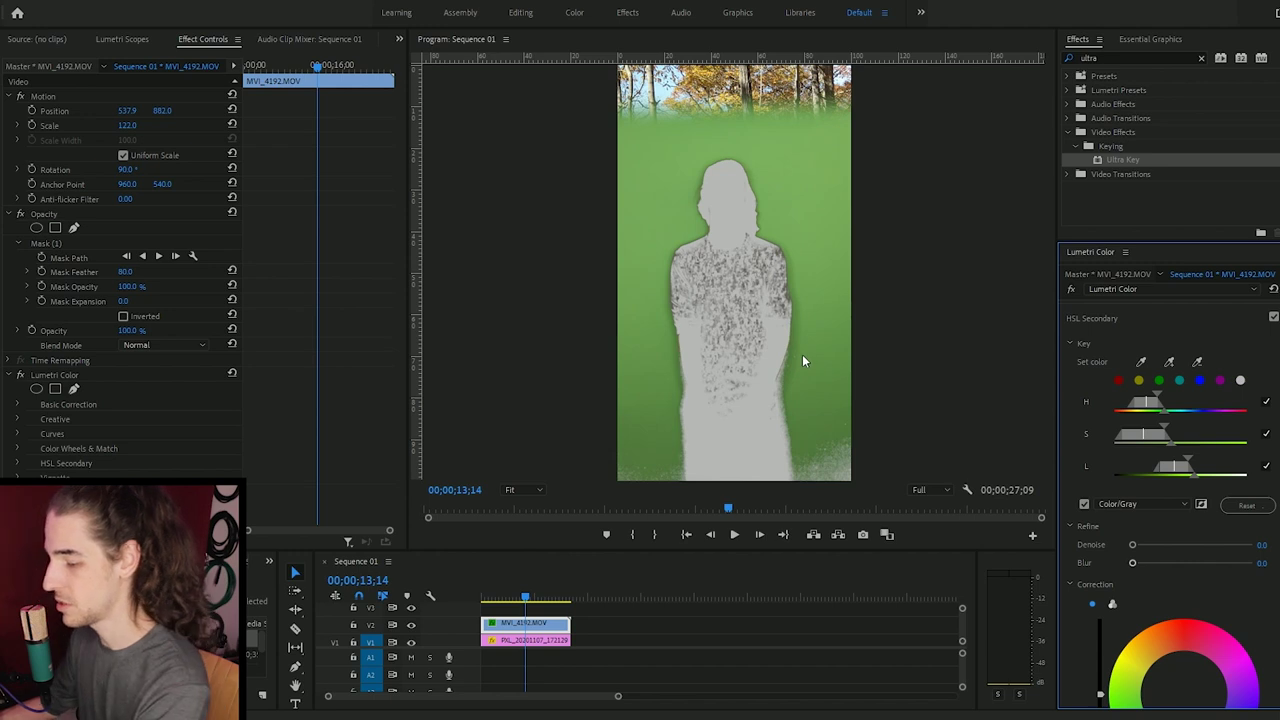
key("ctrl+z")
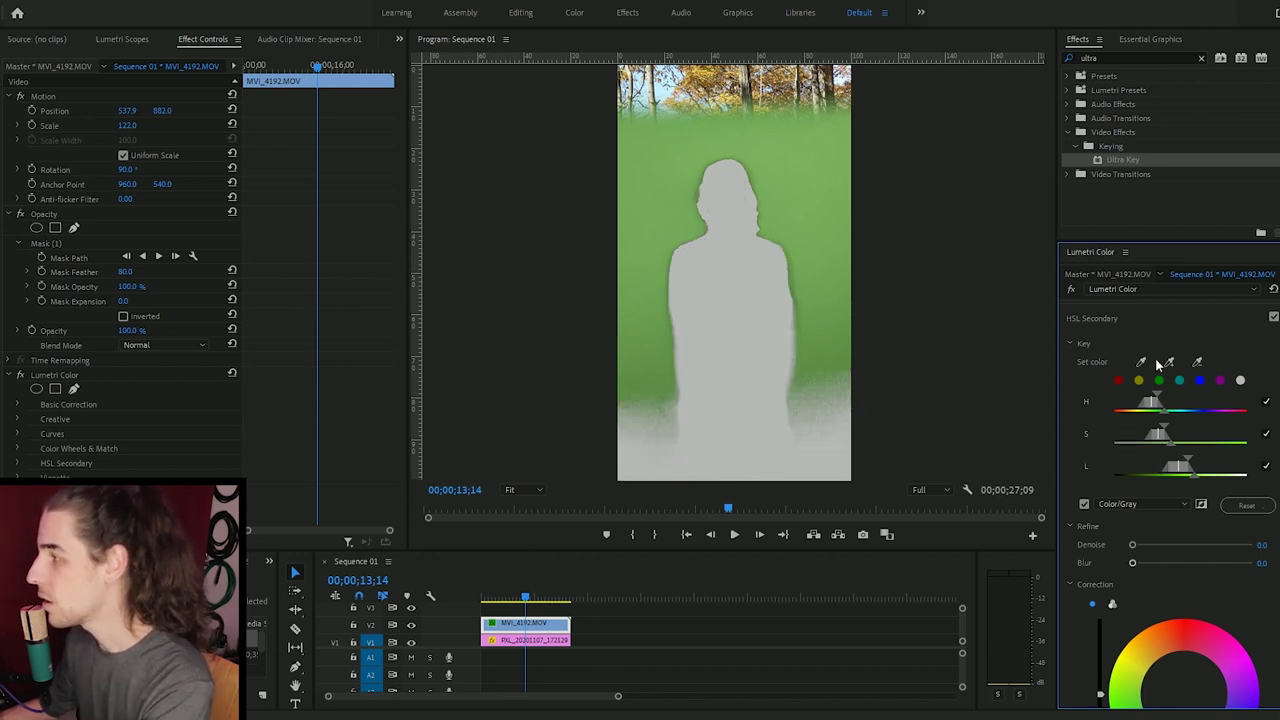
left_click(789, 307)
left_click(1197, 361)
left_click(733, 301)
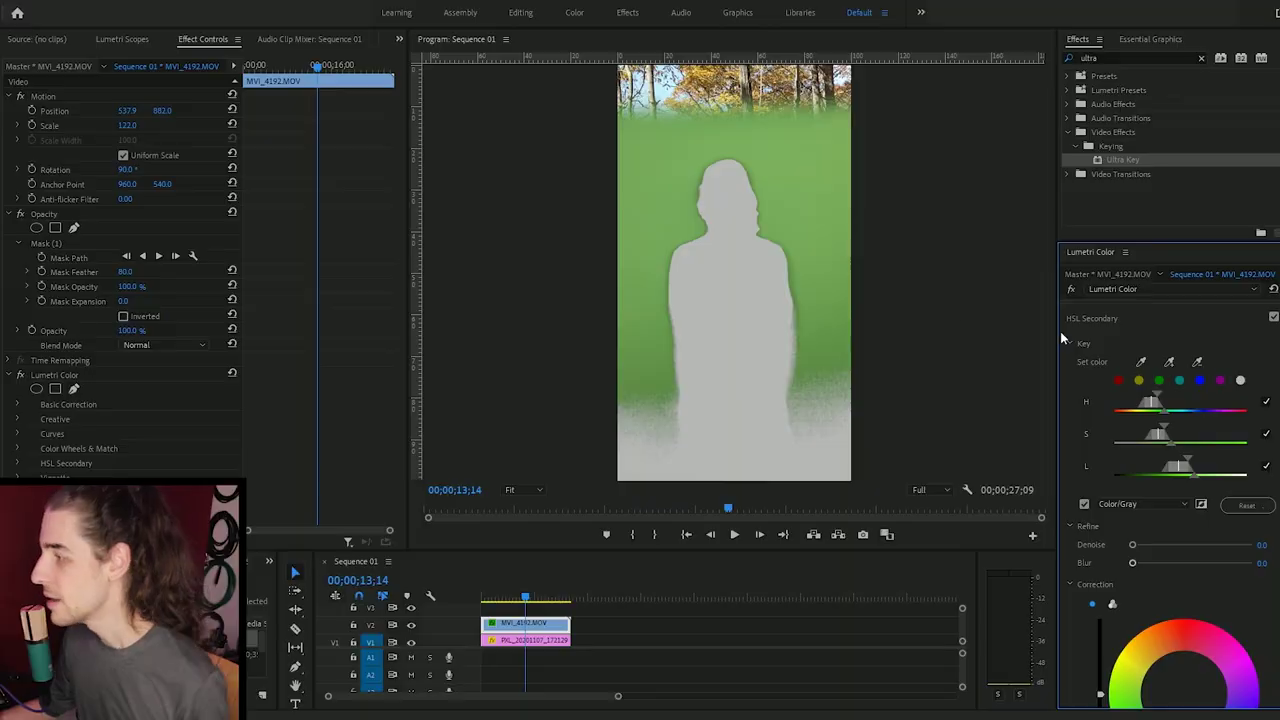
Step: Add the dark greens on both sides of the subject's legs and in the lower right corner to the HSL key
left_click(1169, 361)
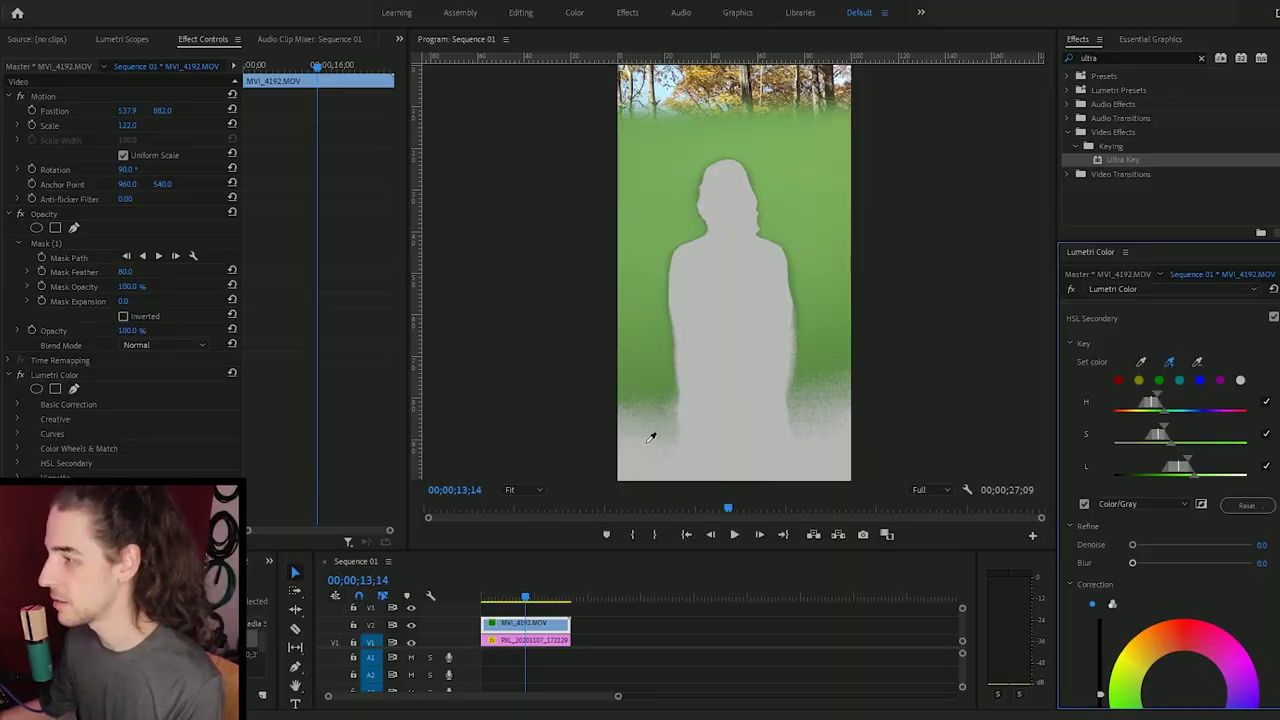
left_click(835, 431)
left_click(1172, 363)
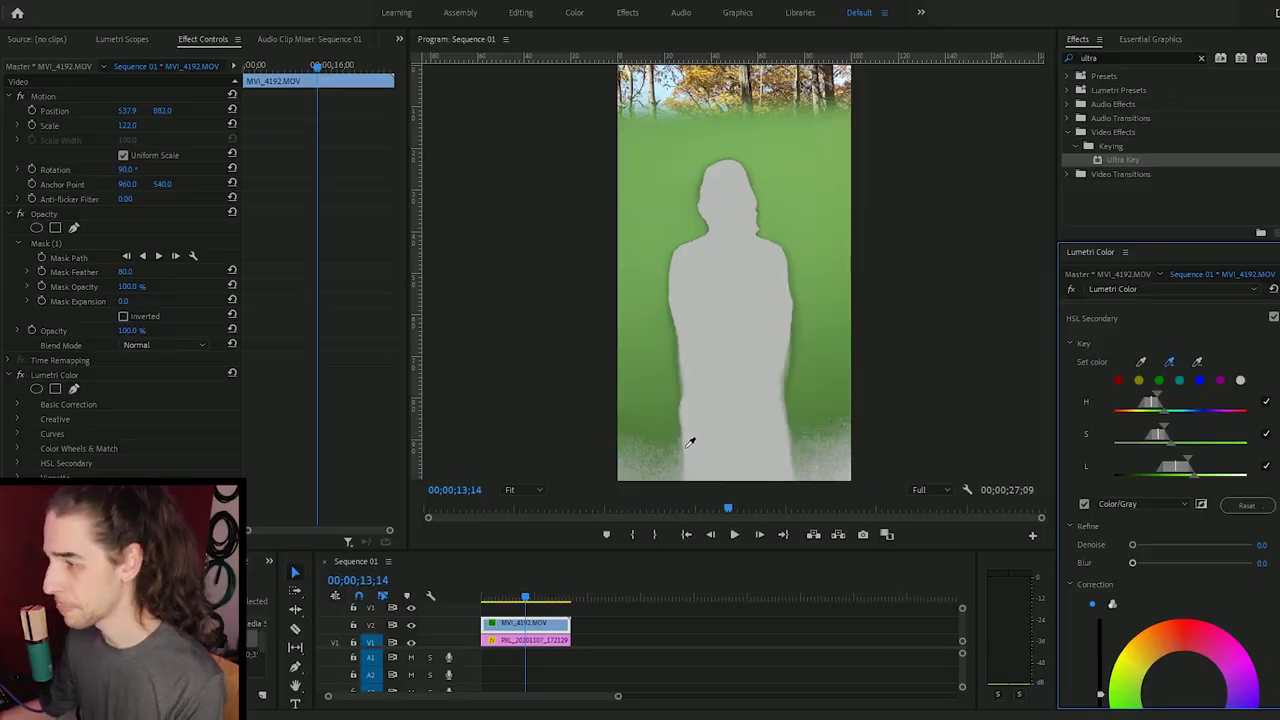
left_click(688, 441)
left_click(1169, 361)
left_click(849, 470)
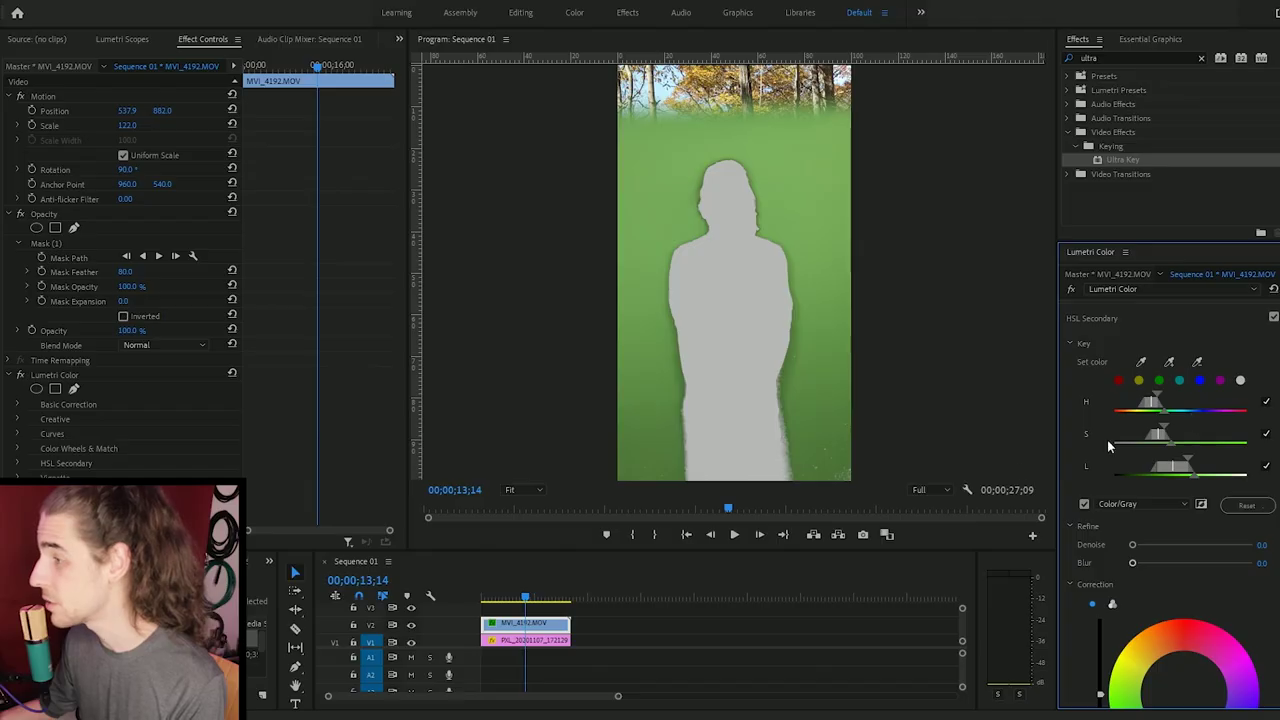
Step: Inspect the legs at 150% and add the unselected green patches along the right leg's edge to the HSL key
left_click(515, 490)
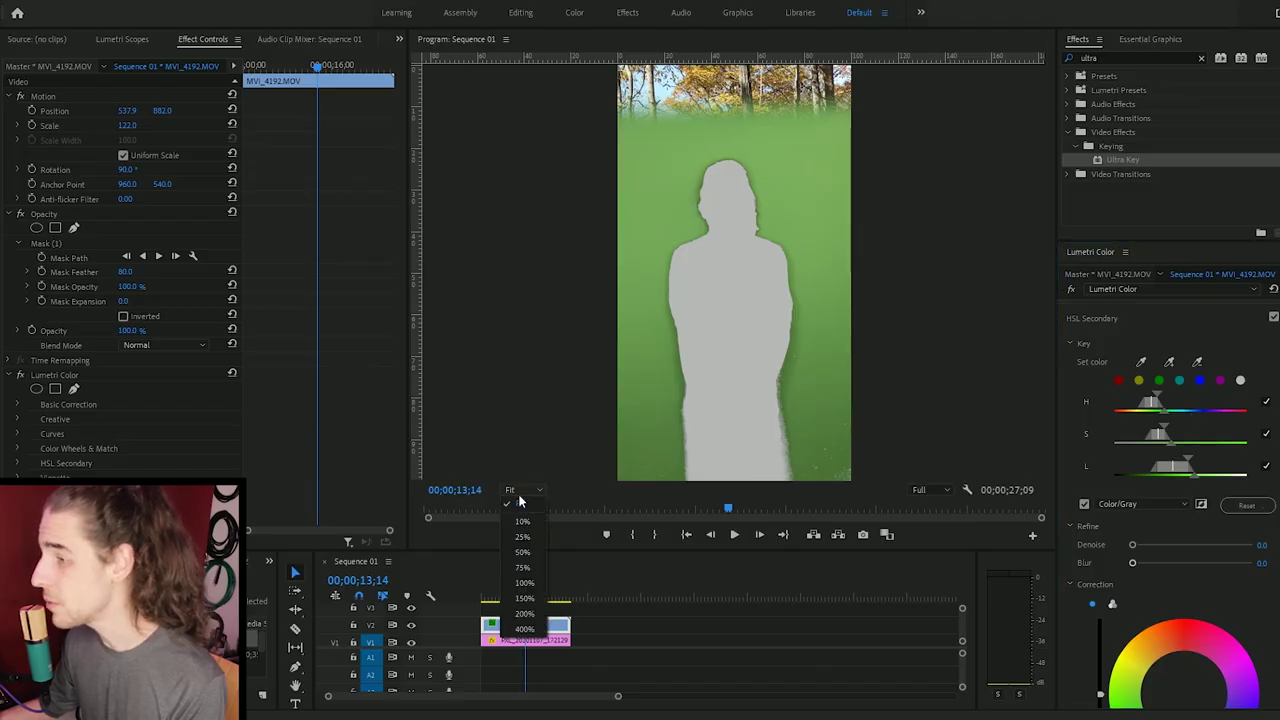
left_click(524, 598)
left_click_drag(1044, 268, 1039, 434)
left_click(1167, 360)
left_click(987, 282)
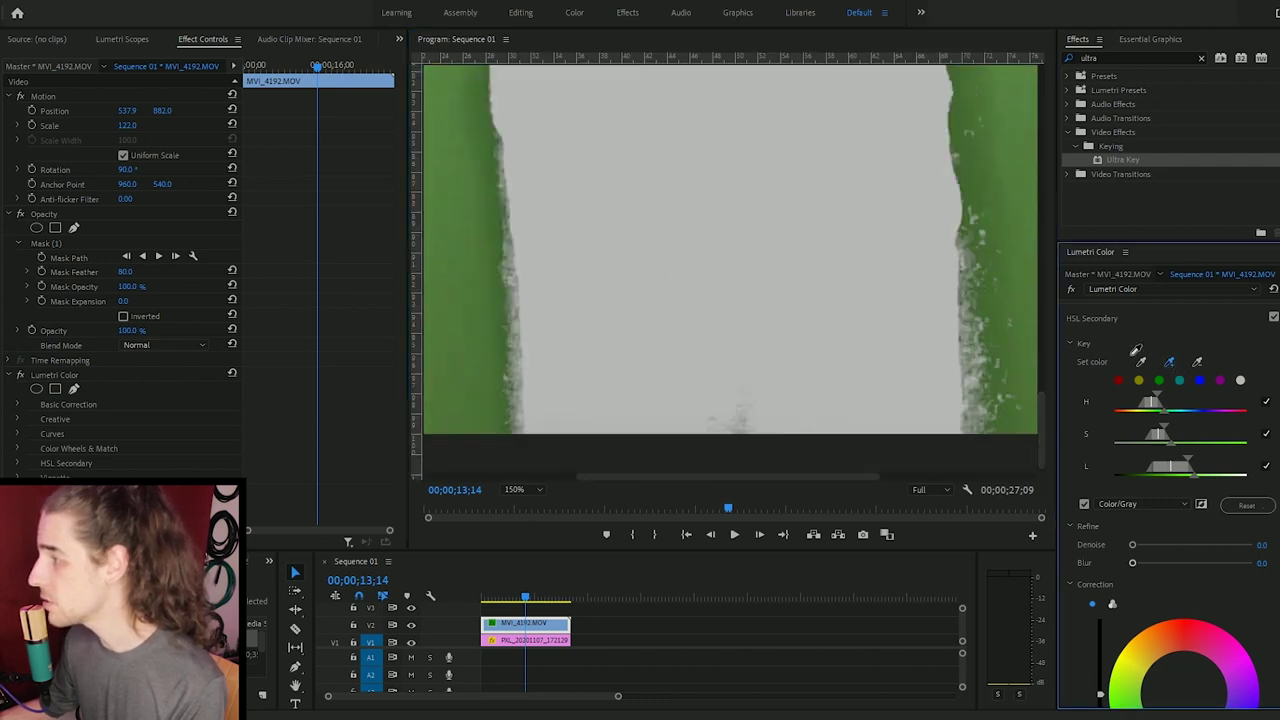
left_click(982, 316)
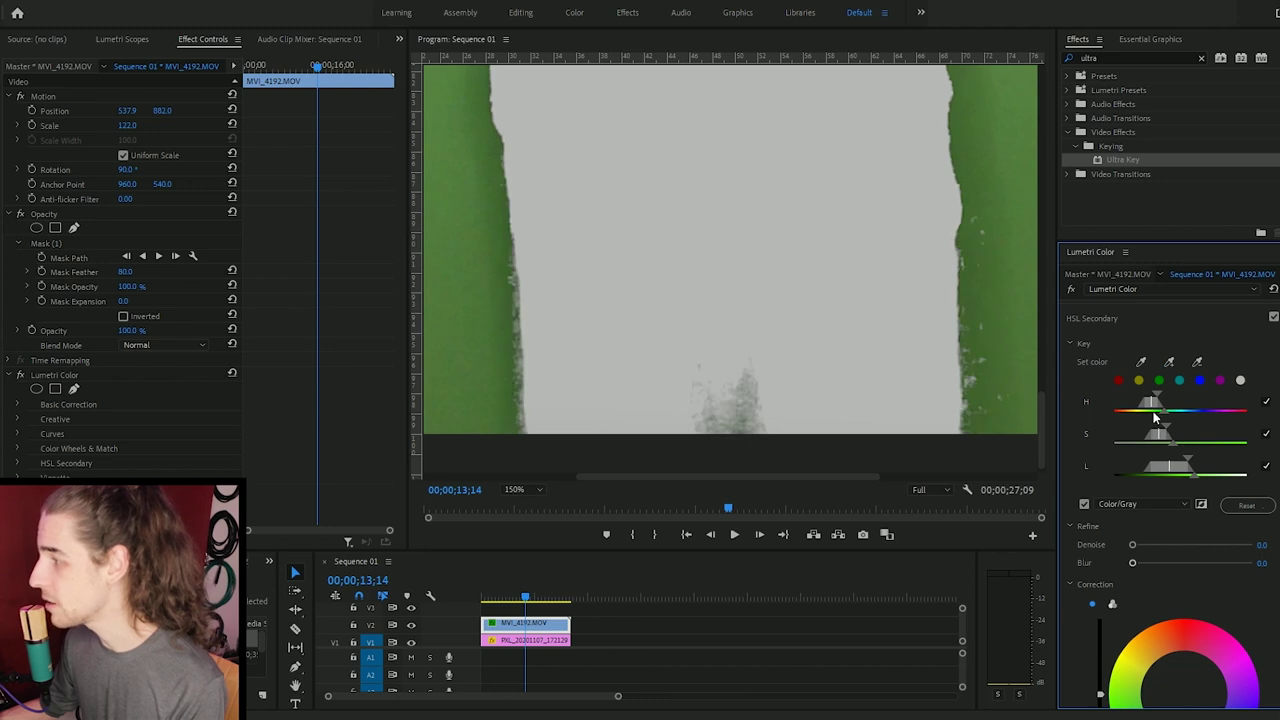
Step: Try widening the falloff of the key's luminance range and check the mask around the subject's head and shoulders
left_click_drag(1199, 479, 1240, 476)
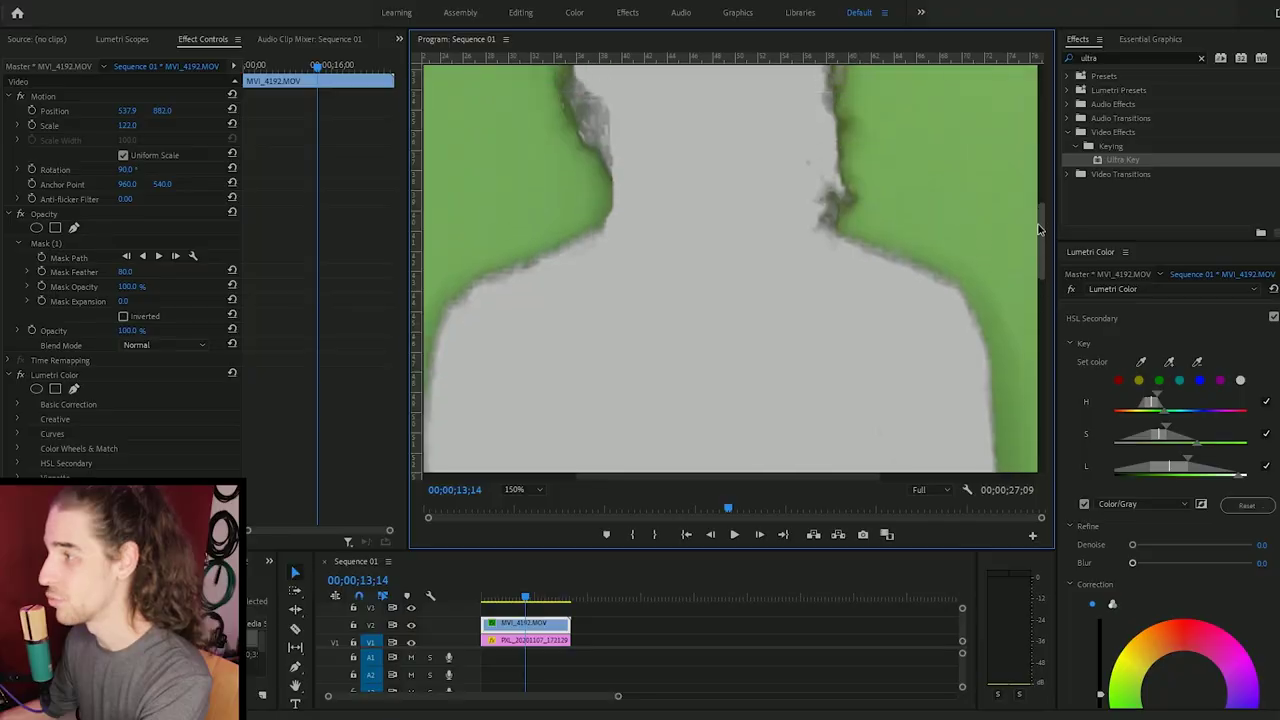
scroll(1026, 174, "up", 3)
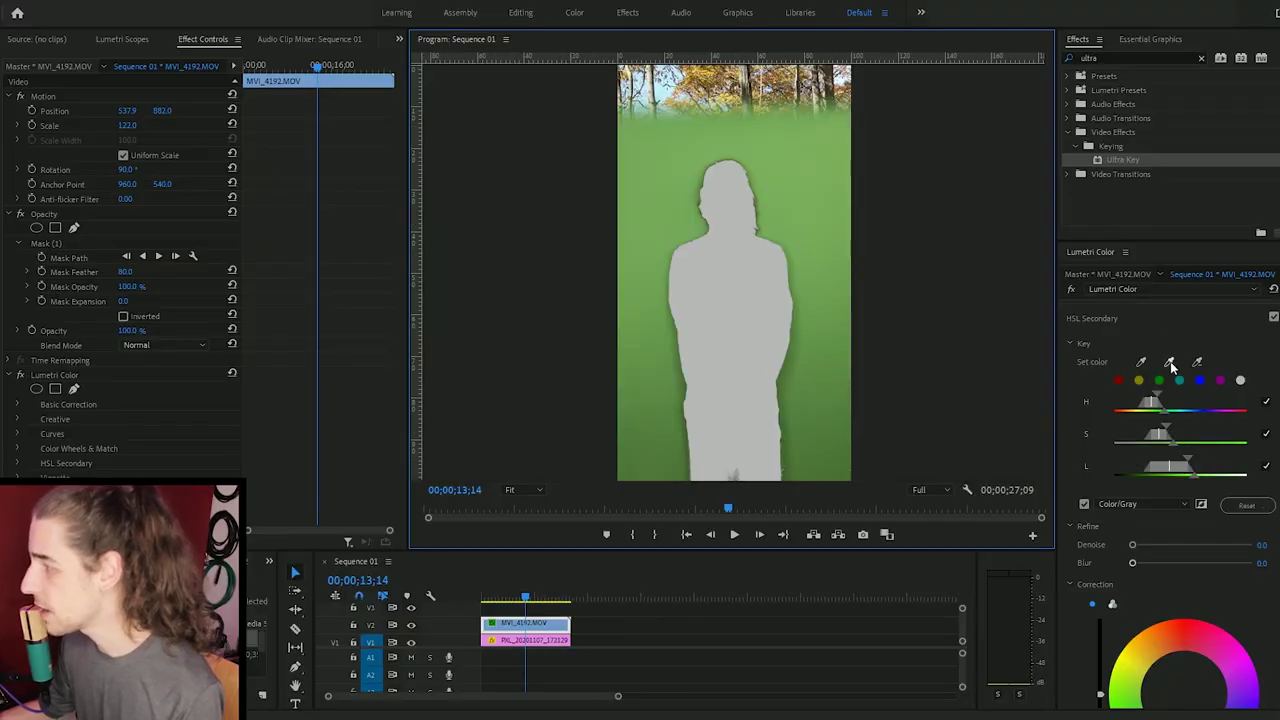
Step: Add the green beside the right leg at the frame's lower edge to the key and widen the saturation range's upper falloff
left_click(1169, 361)
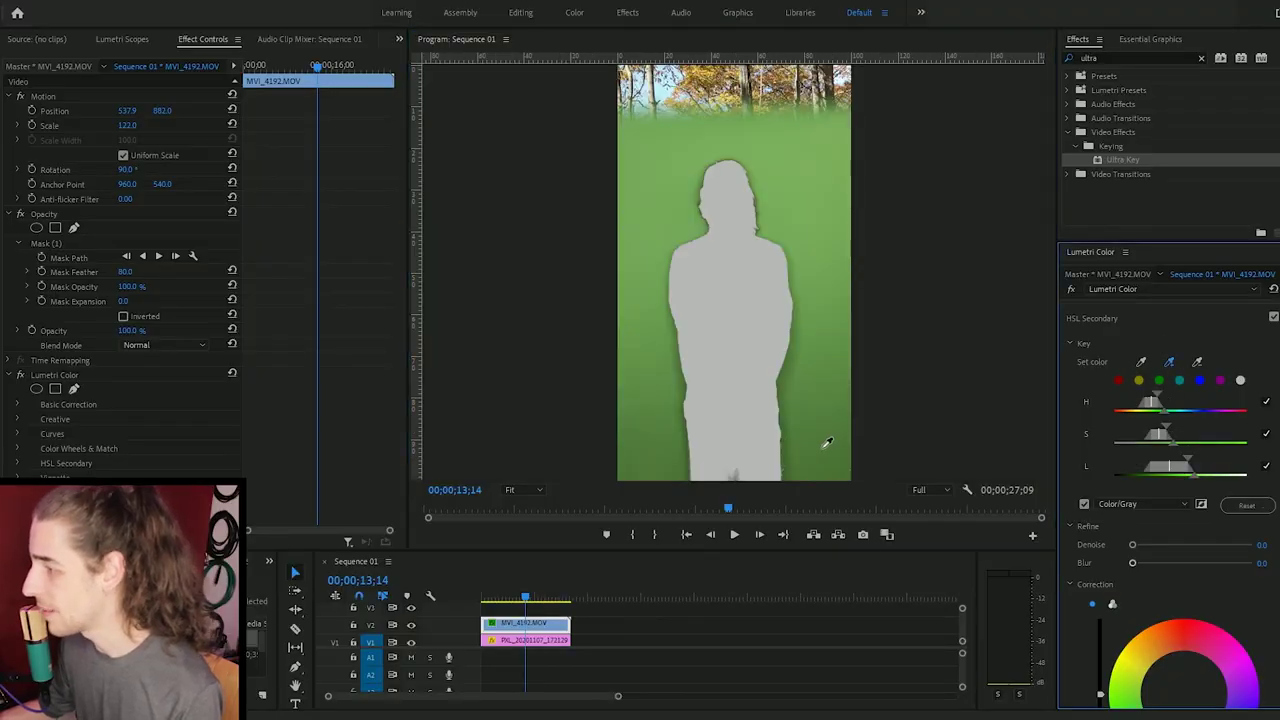
left_click(786, 470)
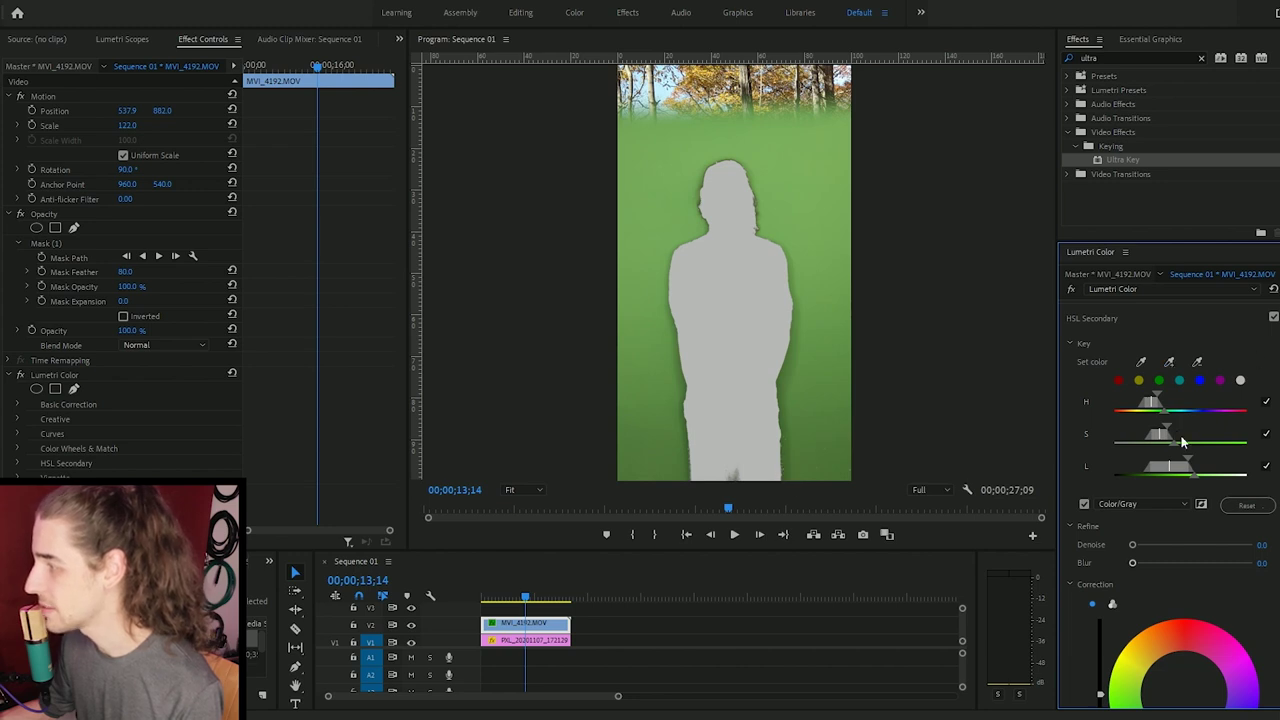
left_click_drag(1174, 445, 1193, 447)
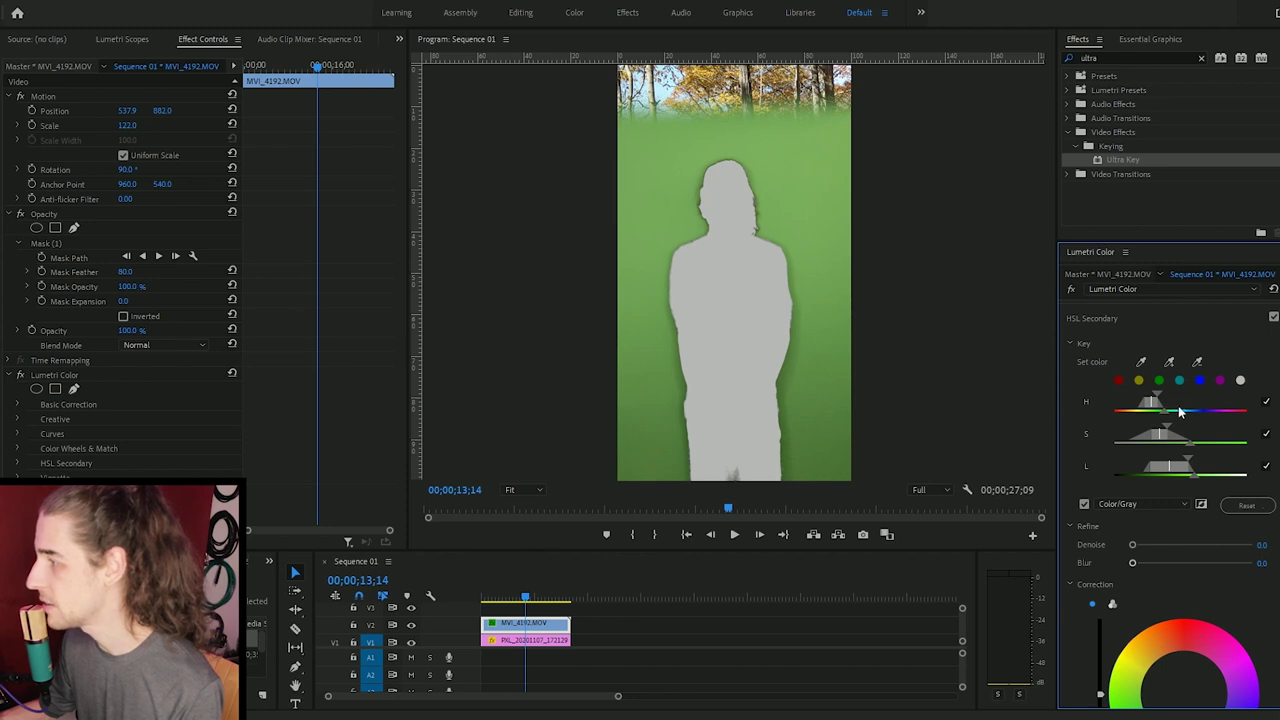
Step: Try a Blur of 5.8 on the key, reset it, and set Denoise to 60.5
scroll(1069, 441, "down", 3)
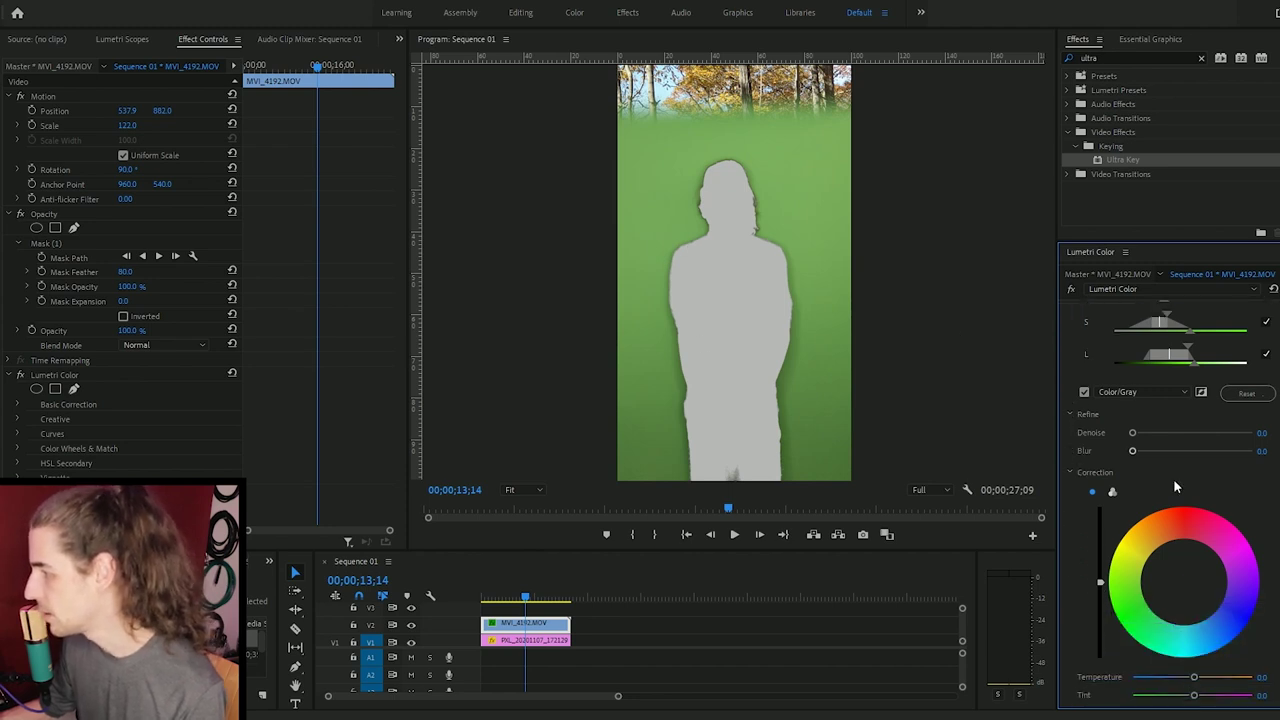
left_click_drag(1133, 454, 1155, 452)
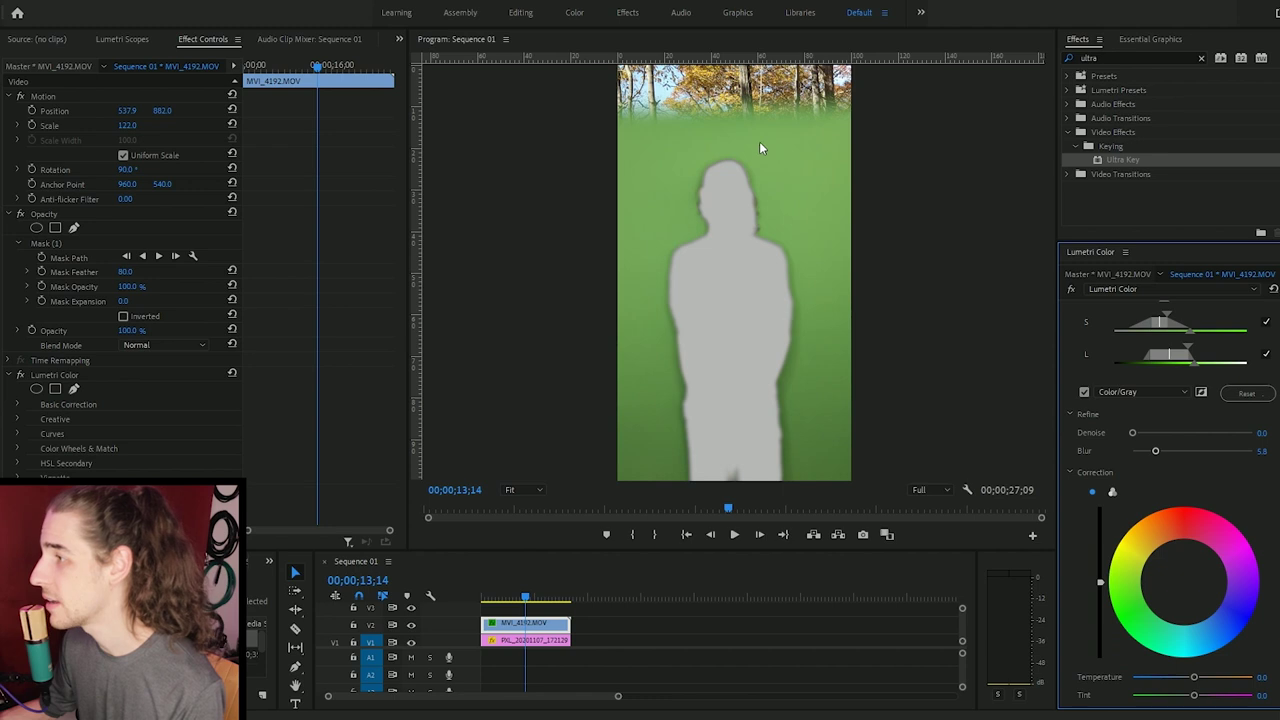
double_click(1156, 451)
left_click_drag(1132, 432, 1207, 432)
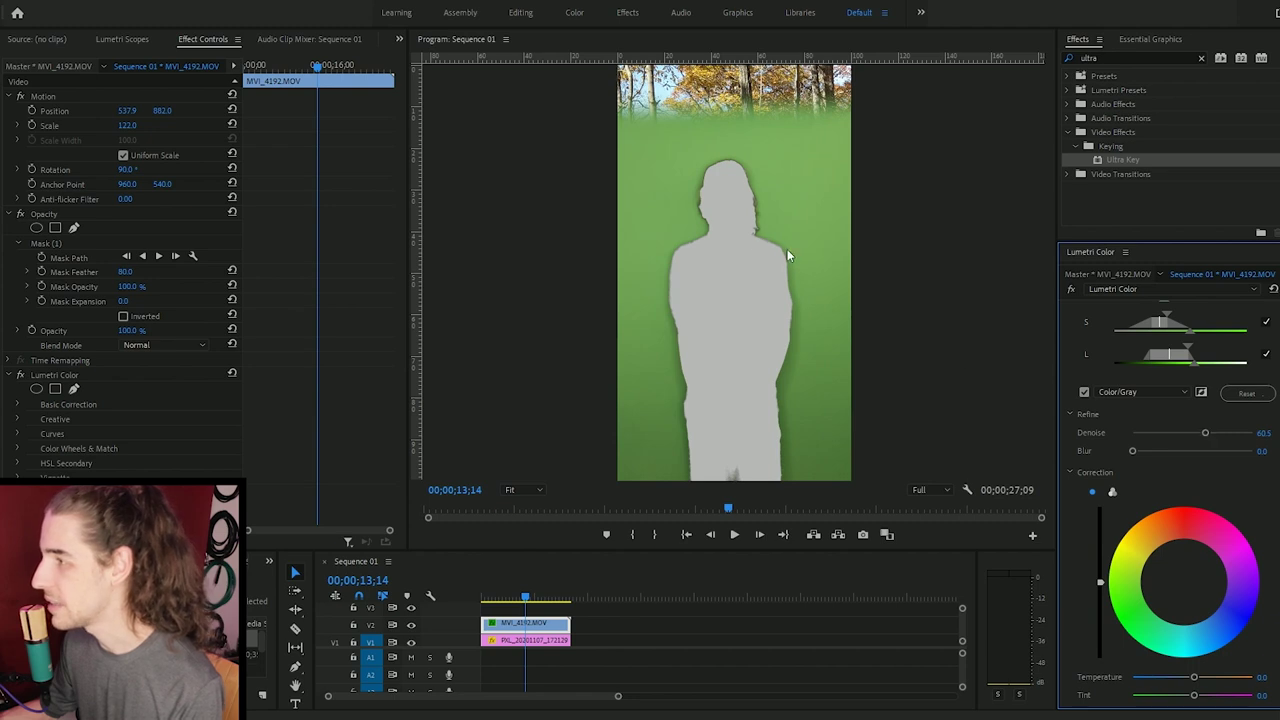
Step: Switch the HSL Secondary correction to three-way color wheels and shift shadows, midtones and highlights strongly toward green
scroll(1070, 508, "down", 4)
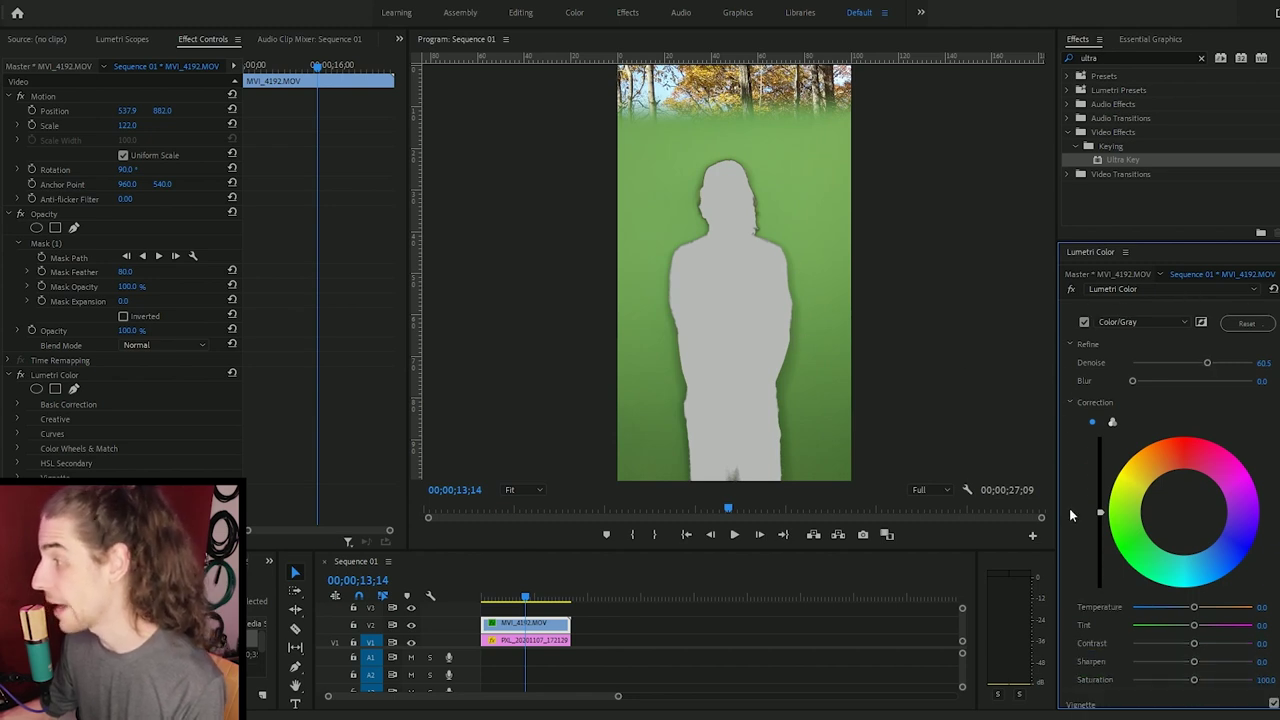
left_click(1112, 408)
scroll(1135, 465, "down", 1)
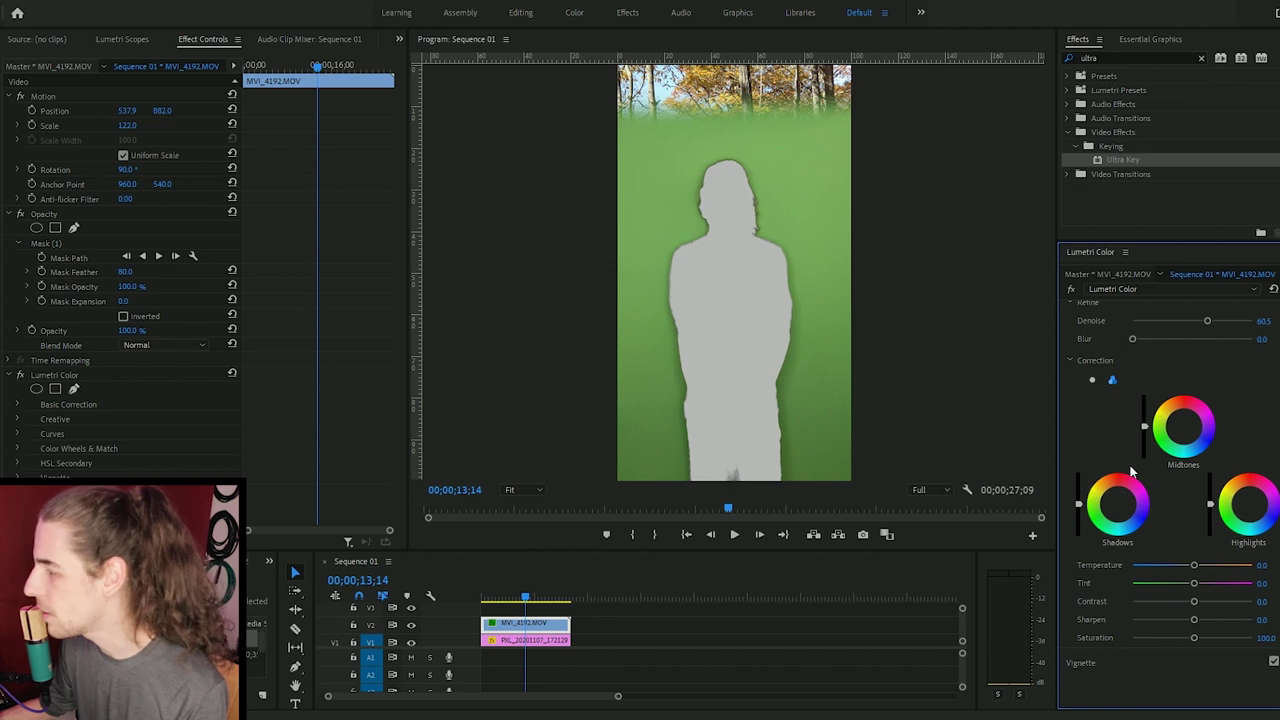
left_click_drag(1103, 523, 1105, 521)
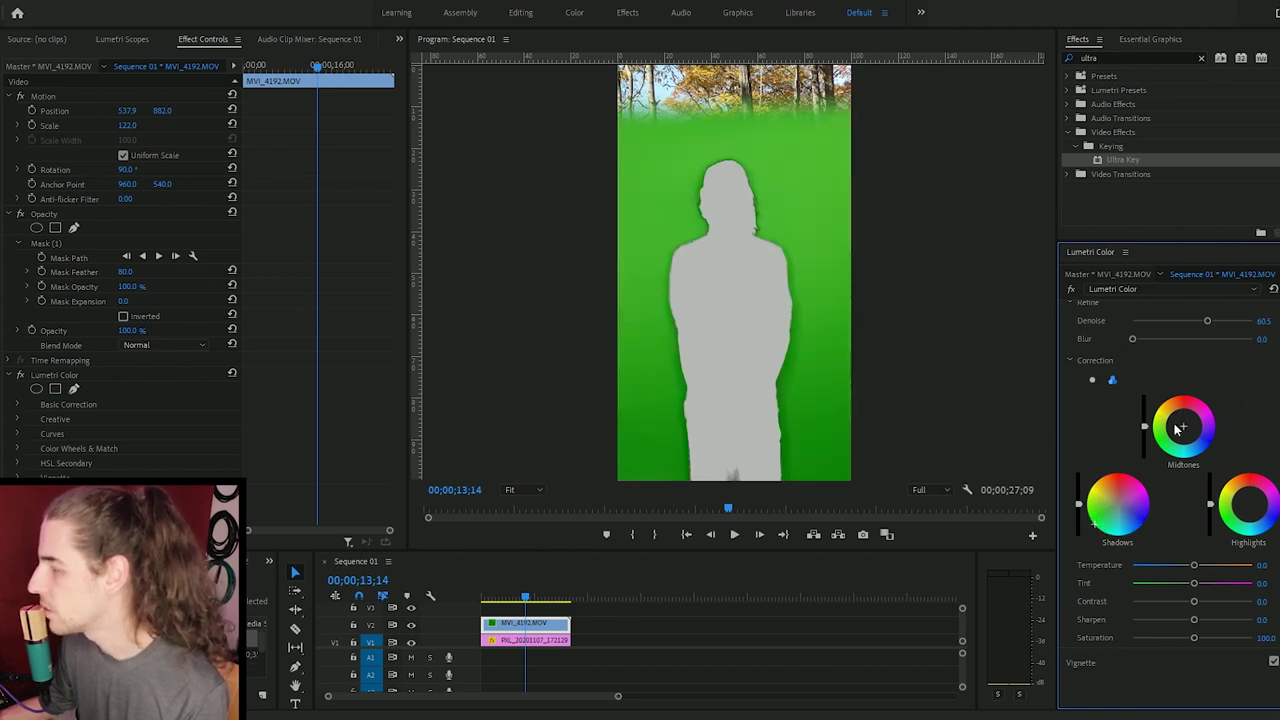
left_click_drag(1170, 452, 1172, 447)
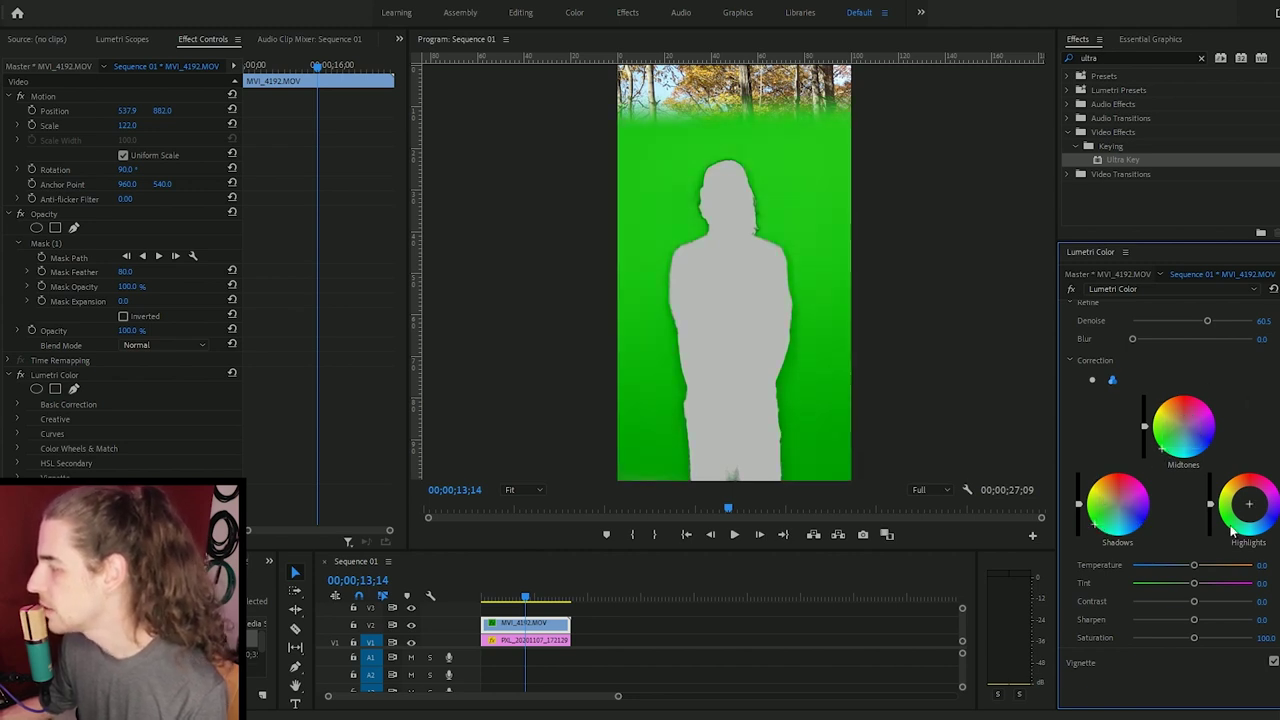
left_click_drag(1249, 504, 1251, 500)
Step: Balance the keyed green's brightness by raising the shadows to maximum, lifting the midtones slightly and lowering the highlights slightly
left_click_drag(1079, 477, 1079, 472)
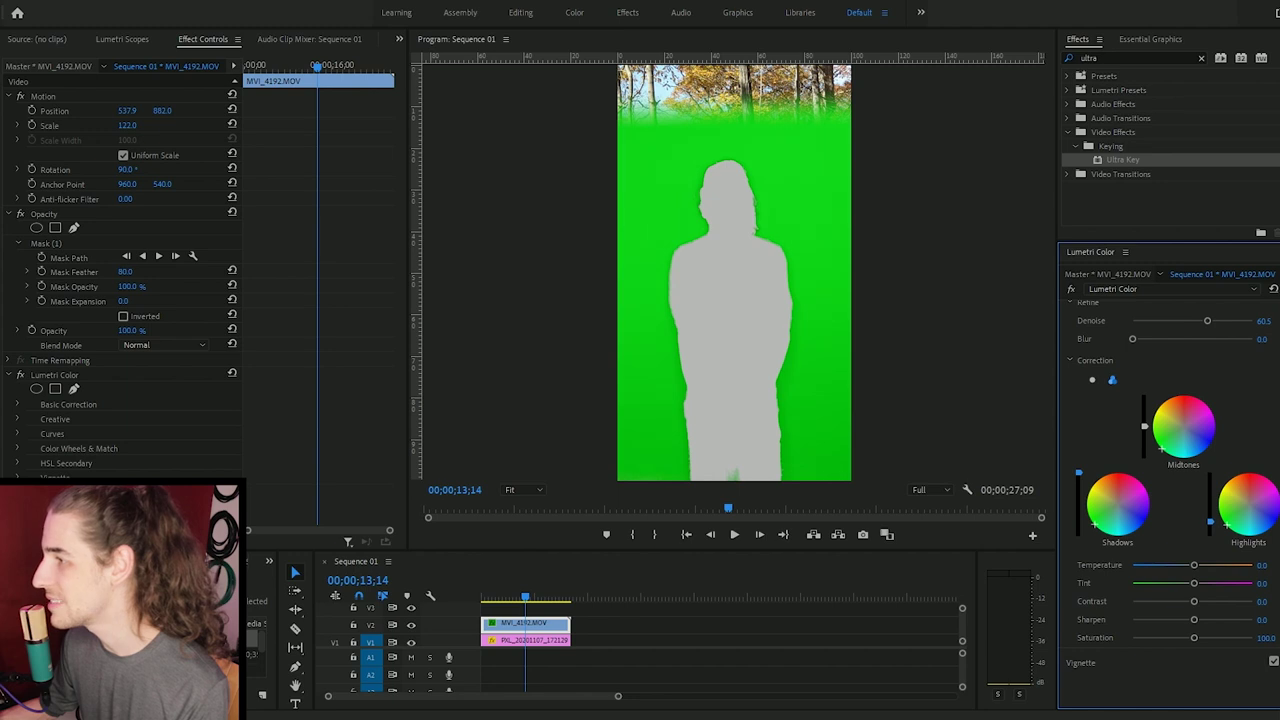
left_click_drag(1210, 523, 1210, 511)
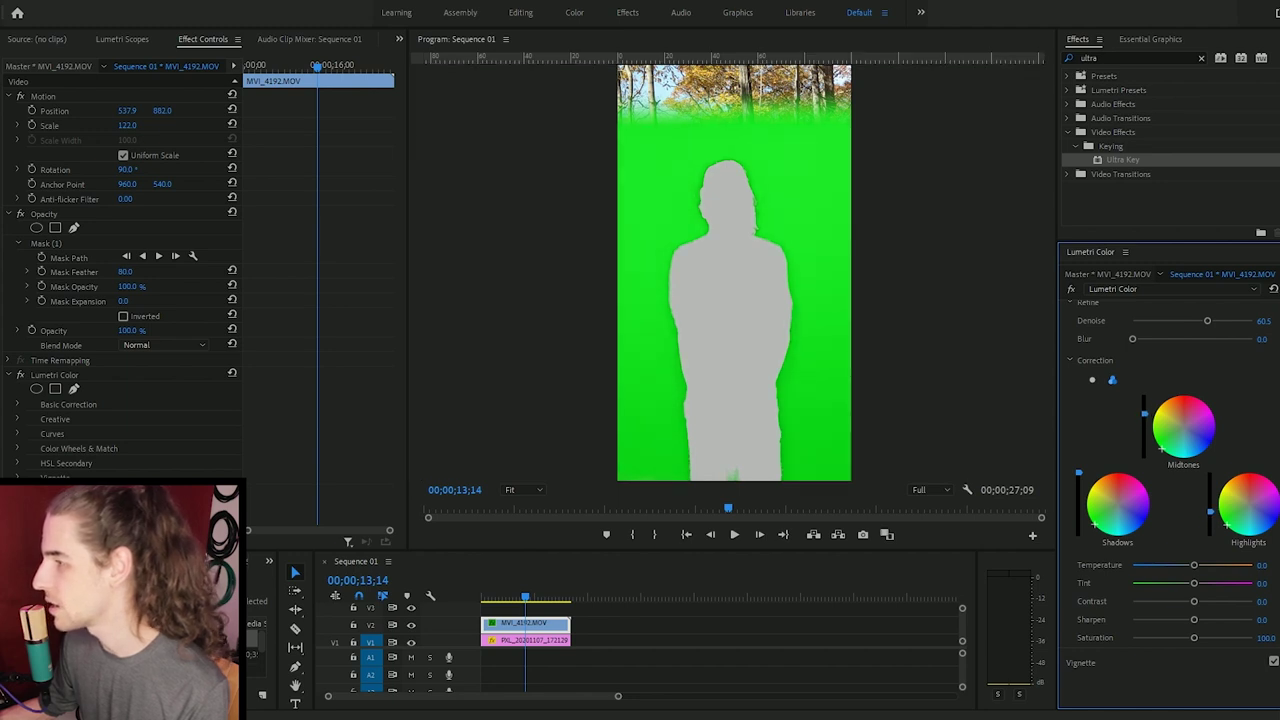
Step: Set the keyed green's correction to Temperature 100, Tint -100, Saturation 200 and Contrast 100
left_click(704, 113)
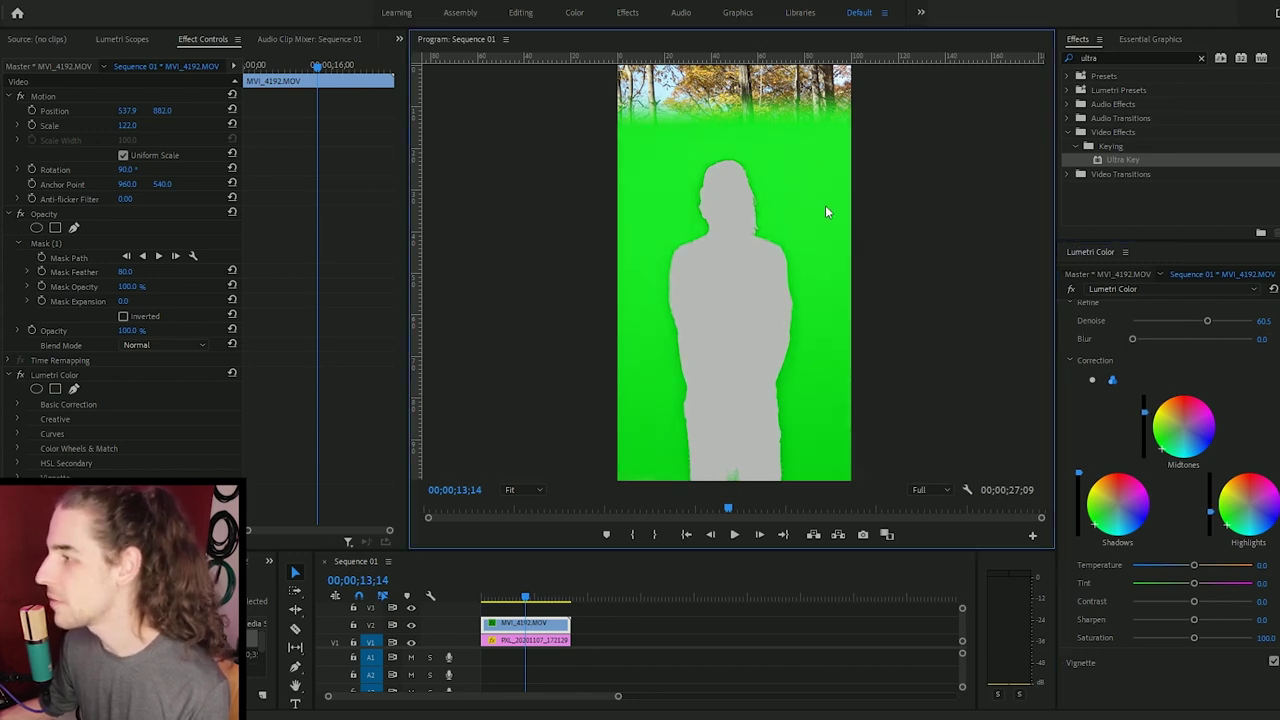
left_click_drag(1194, 565, 1057, 588)
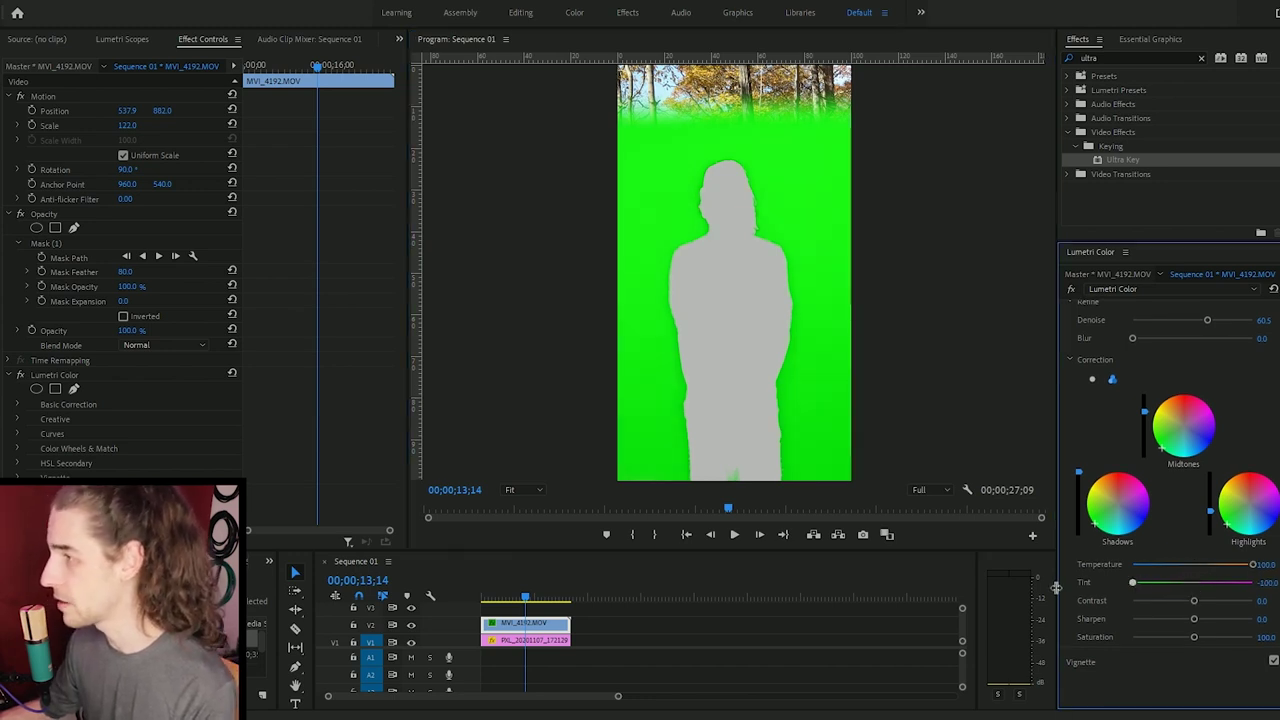
left_click_drag(1194, 637, 1252, 637)
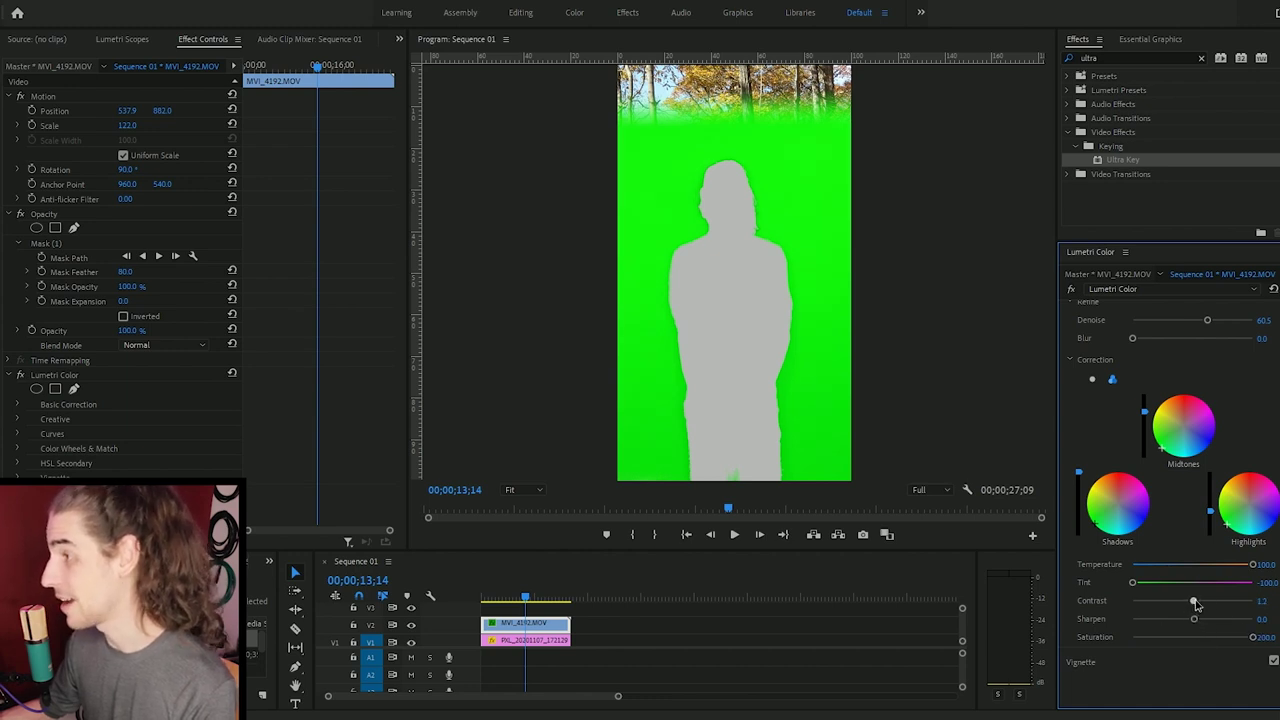
left_click_drag(1194, 600, 1273, 601)
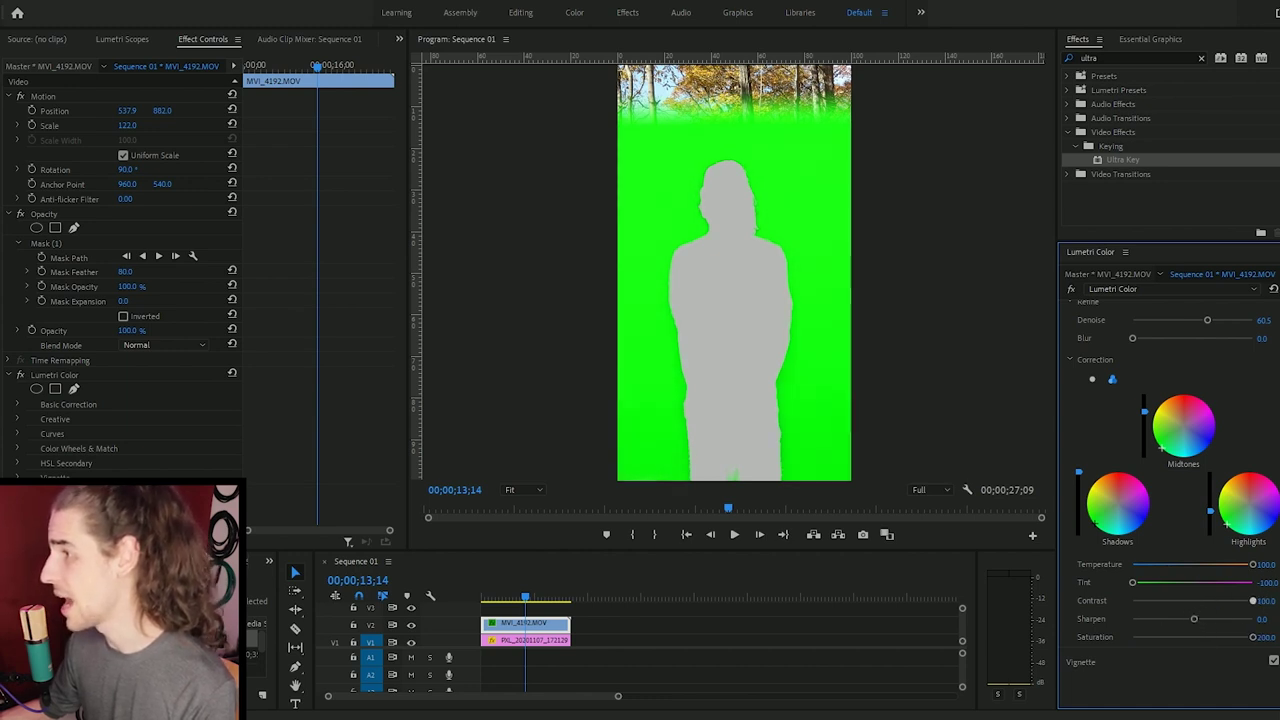
Step: Turn off the Color/Gray key preview to show the corrected footage in full
scroll(1069, 385, "up", 2)
scroll(1069, 389, "up", 2)
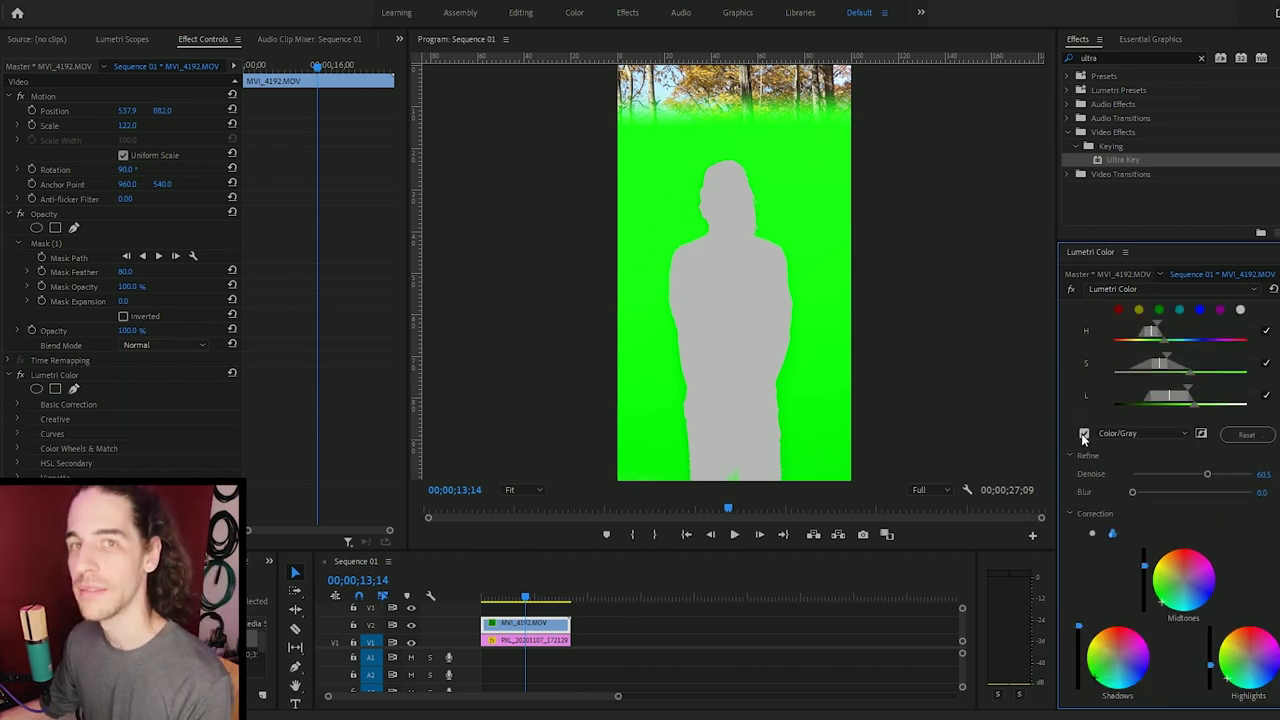
left_click(1083, 435)
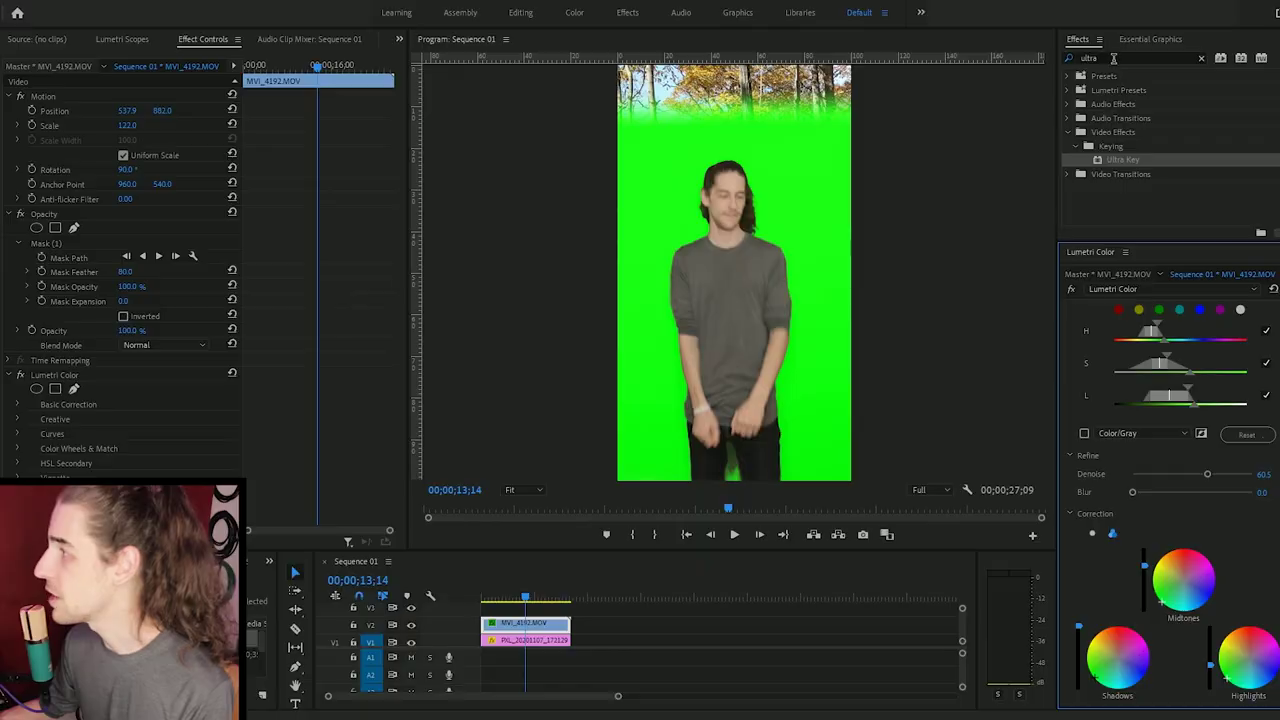
Step: Search the effects for "ultra" and apply Ultra Key to the MVI_4192.MOV clip
left_click(1113, 58)
key("BackSpace")
key("BackSpace")
key("BackSpace")
key("BackSpace")
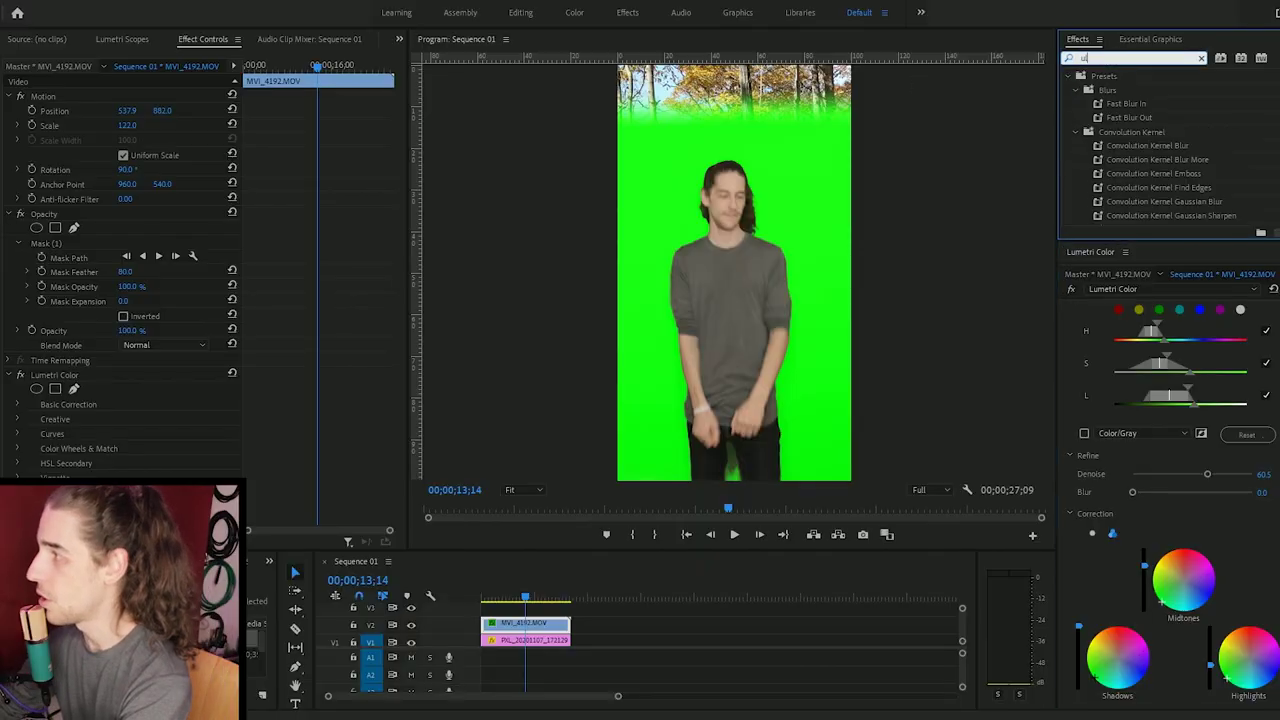
type("ltra")
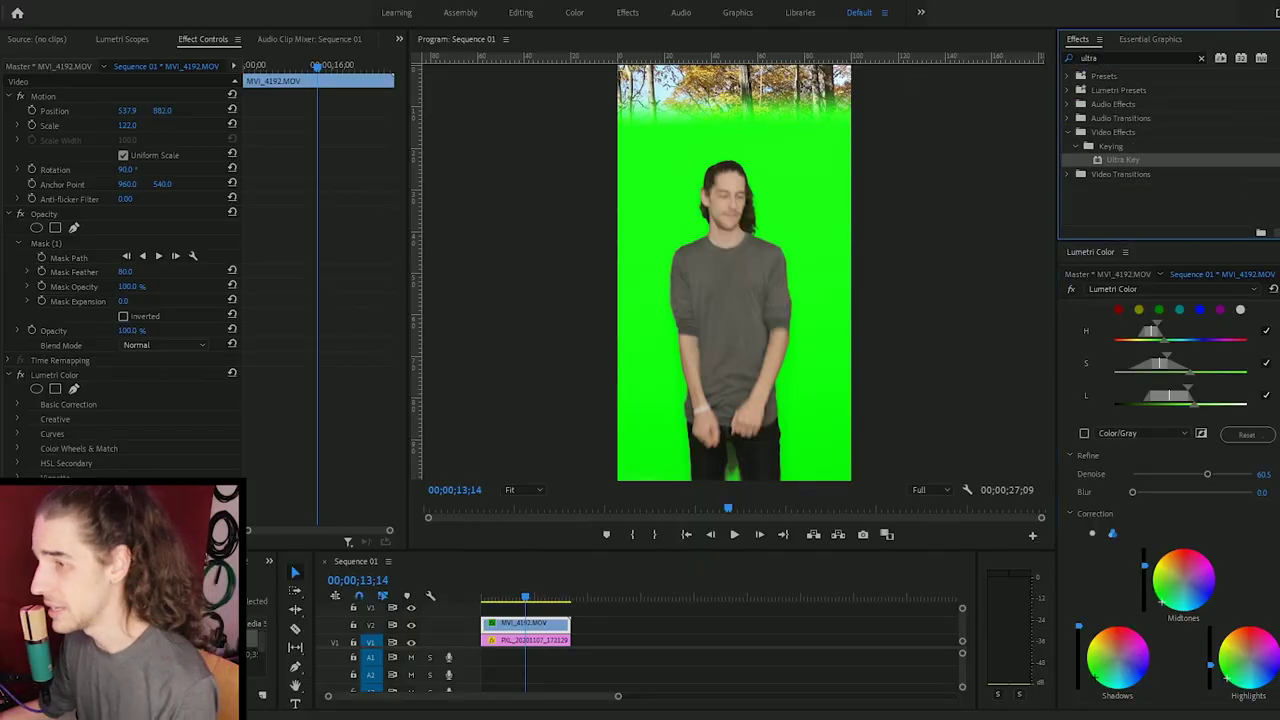
left_click_drag(121, 476, 7, 352)
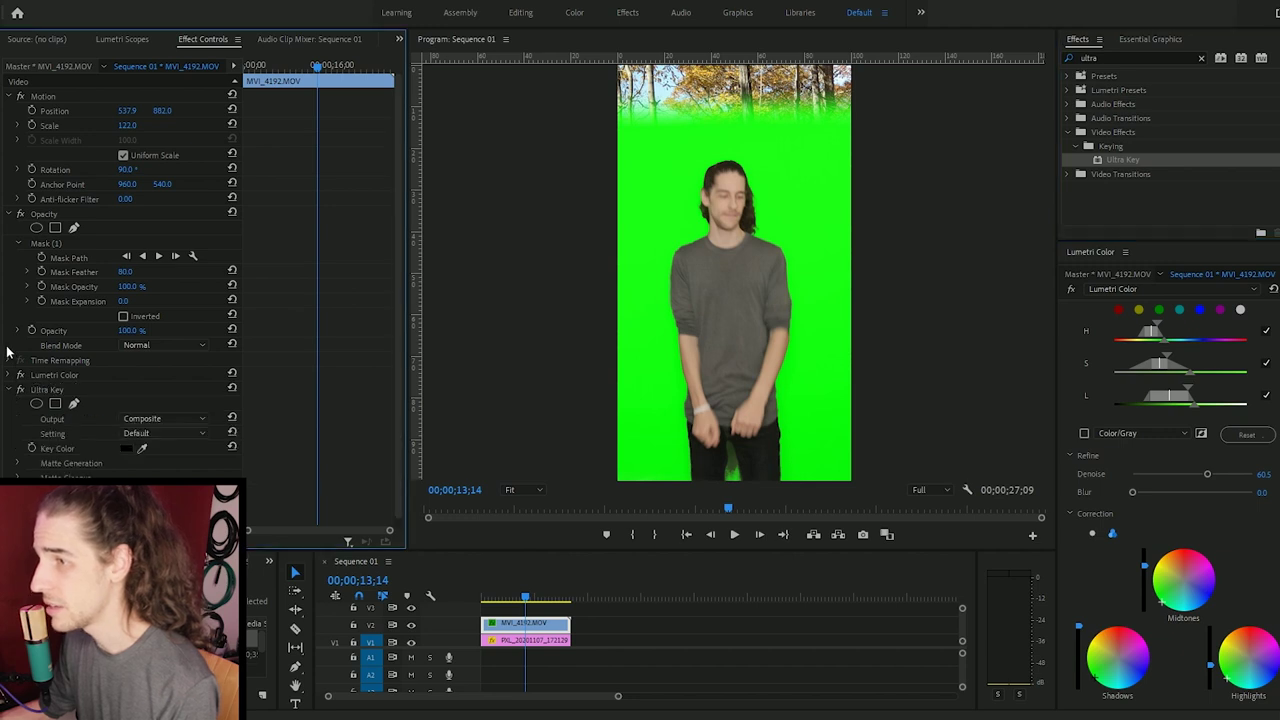
Step: Sample the bright green beside the subject's shoulder as the Ultra Key colour and play back the composite
left_click(11, 215)
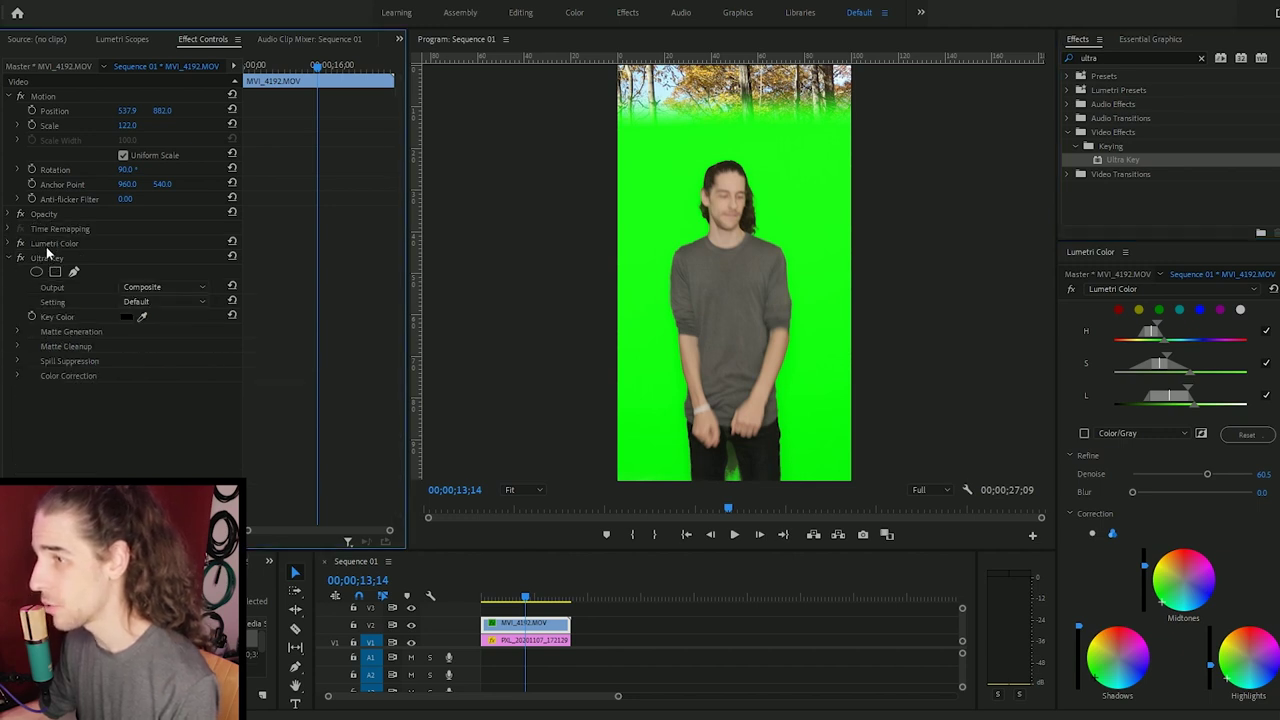
left_click(142, 318)
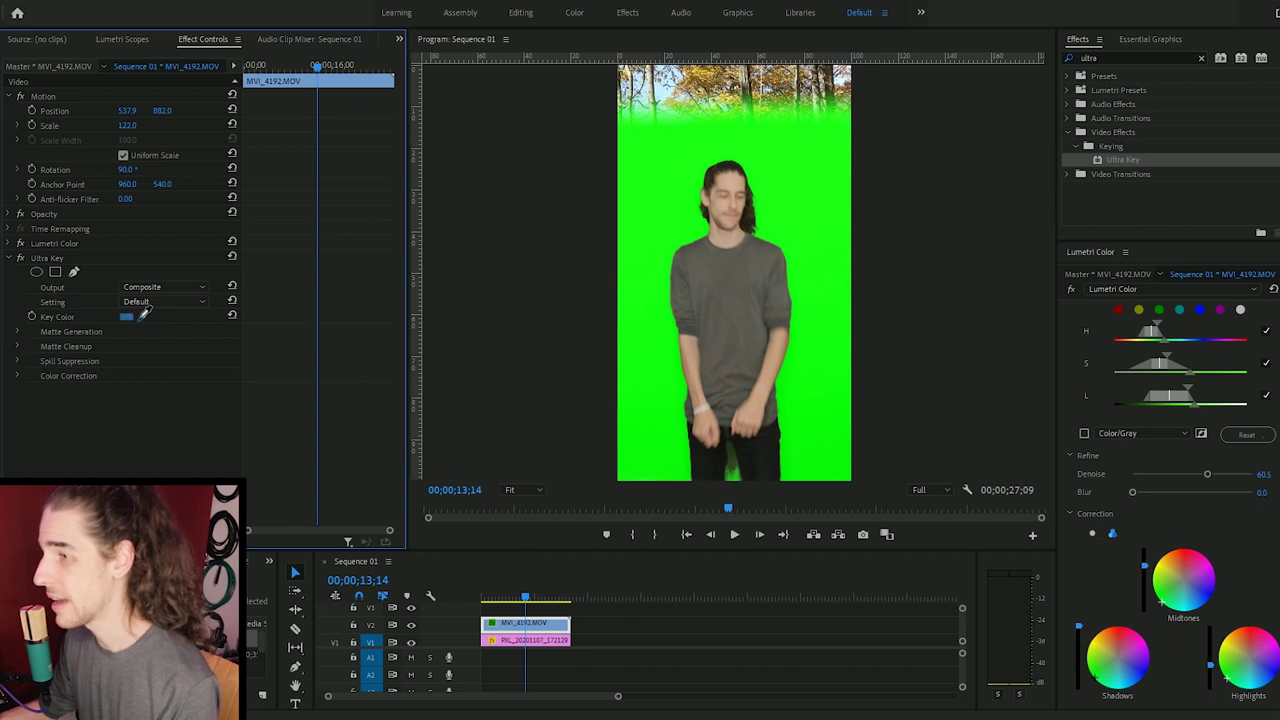
left_click(656, 229)
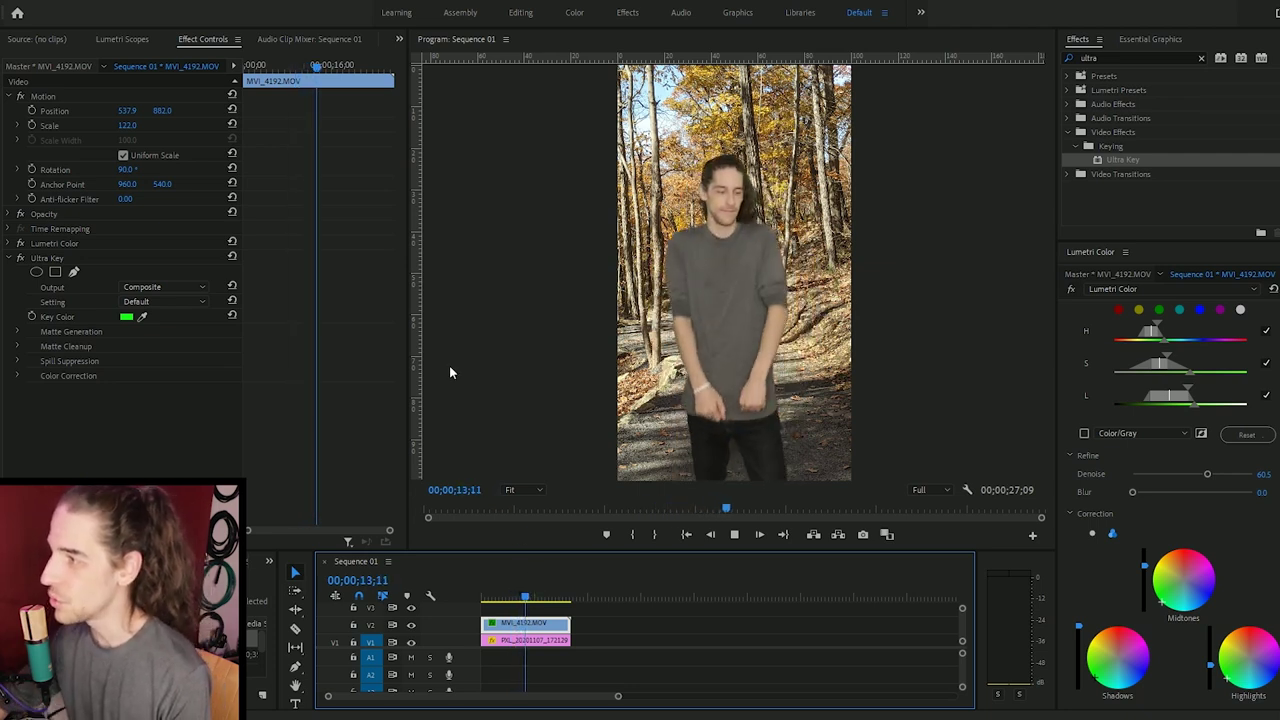
key("space")
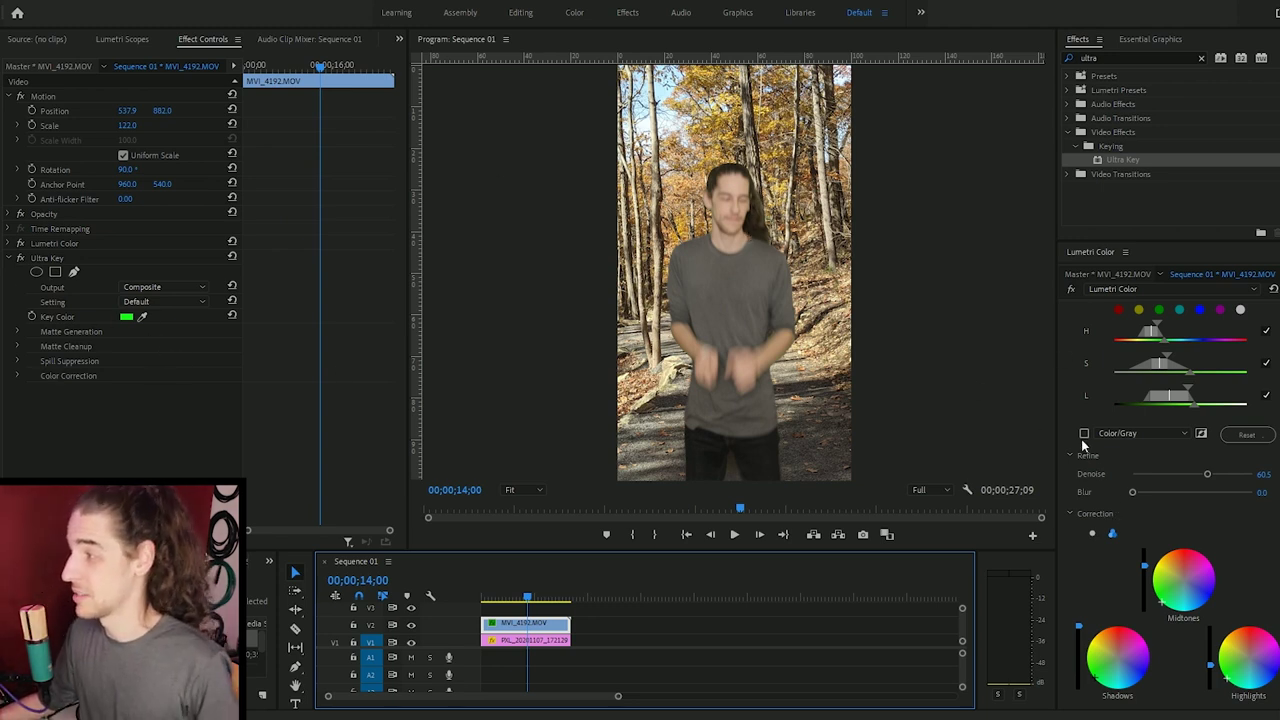
Step: Try a hue shift in Ultra Key's Color Correction, leave Hue at 0, and raise Luminance to 121
left_click(55, 378)
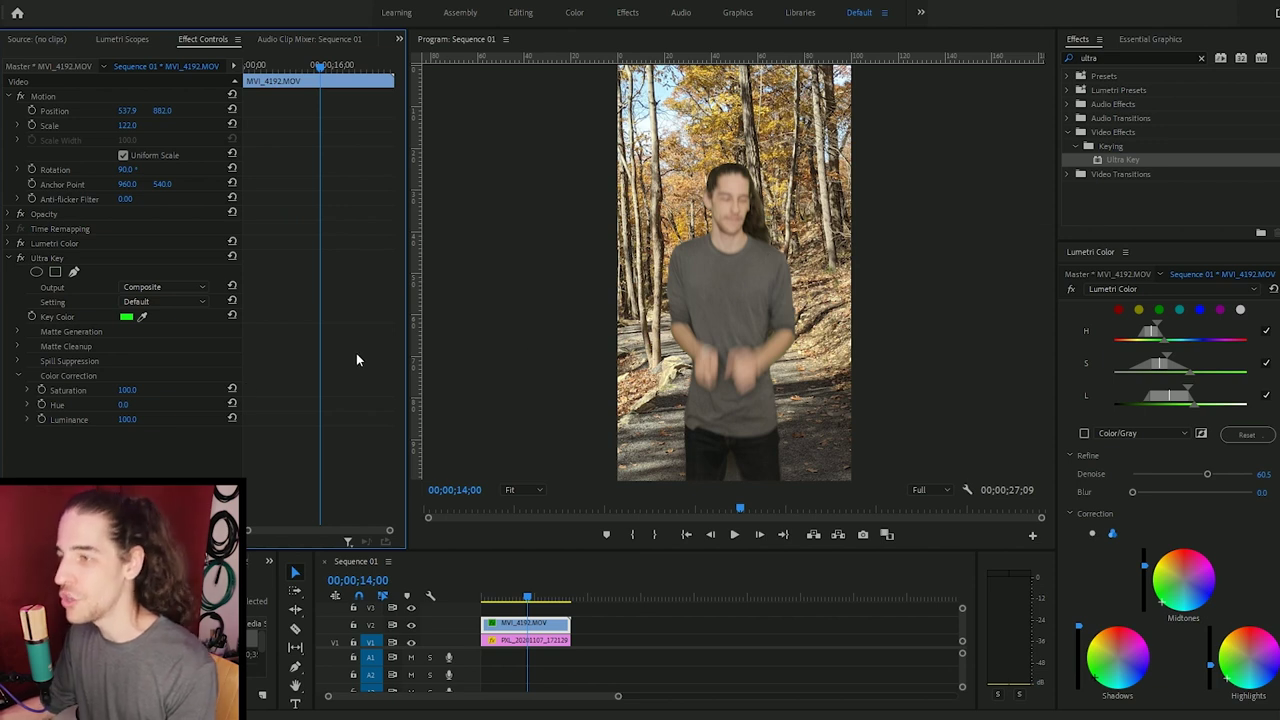
left_click_drag(124, 404, 107, 404)
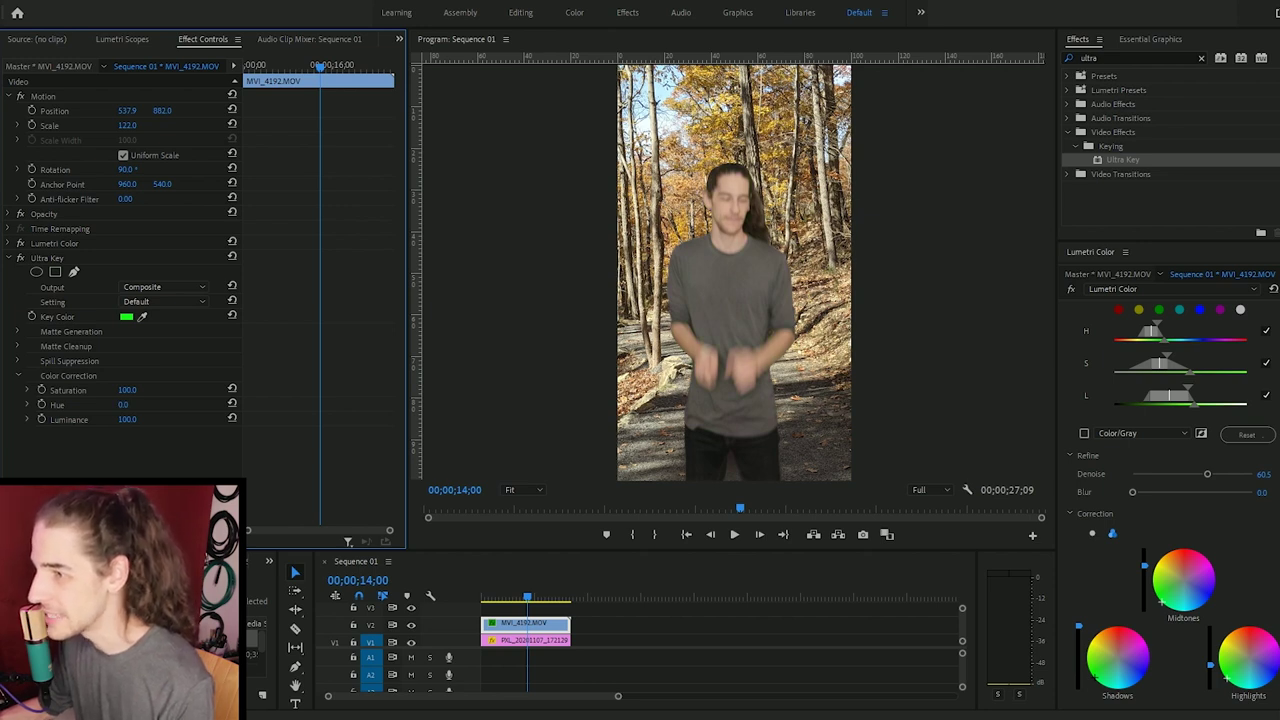
mouse_move(127, 419)
left_mouse_down()
mouse_move(163, 419)
mouse_move(144, 419)
left_mouse_up()
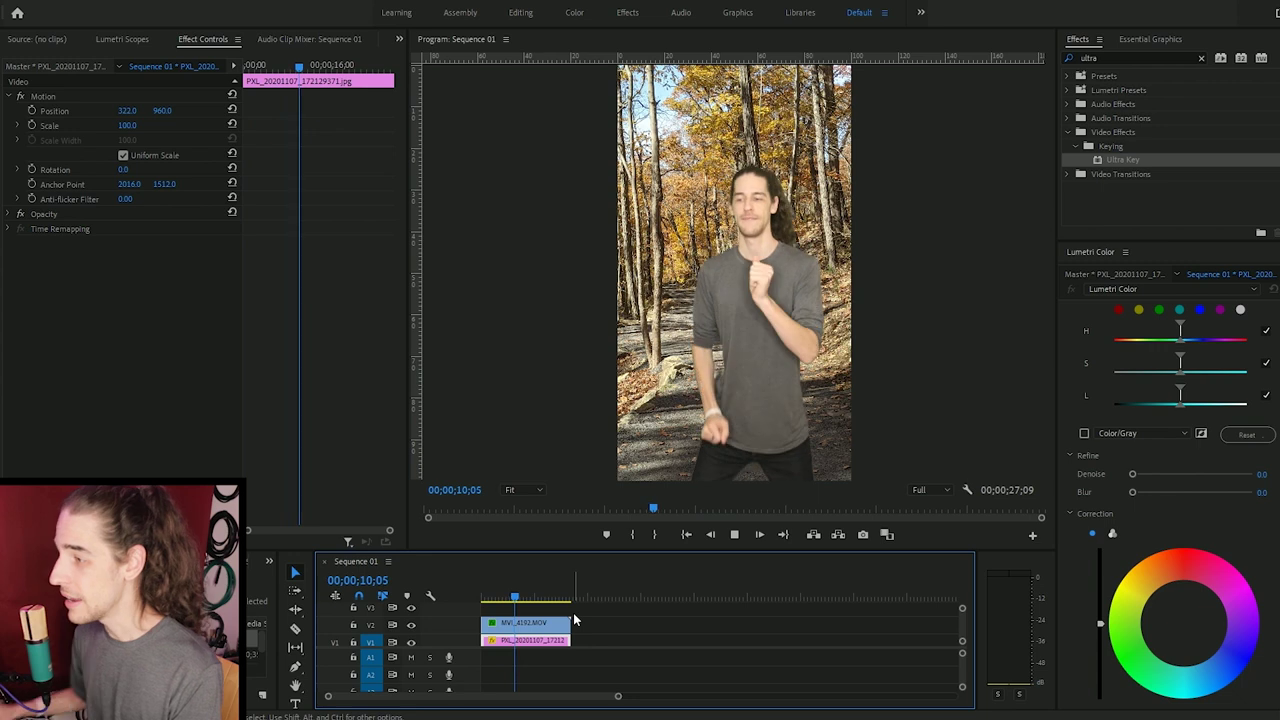
Step: Turn on the Color/Gray key preview for MVI_4192.MOV and inspect the matte edges on several frames at 100% zoom
key("space")
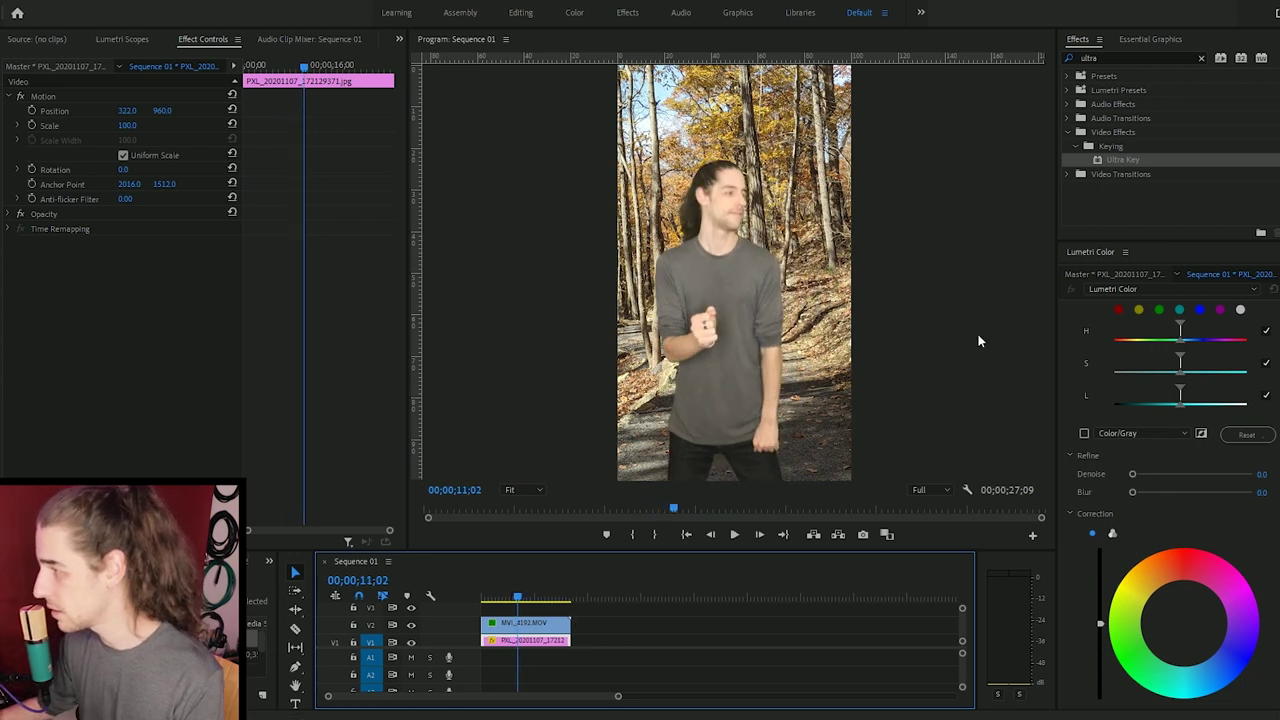
left_click(1084, 433)
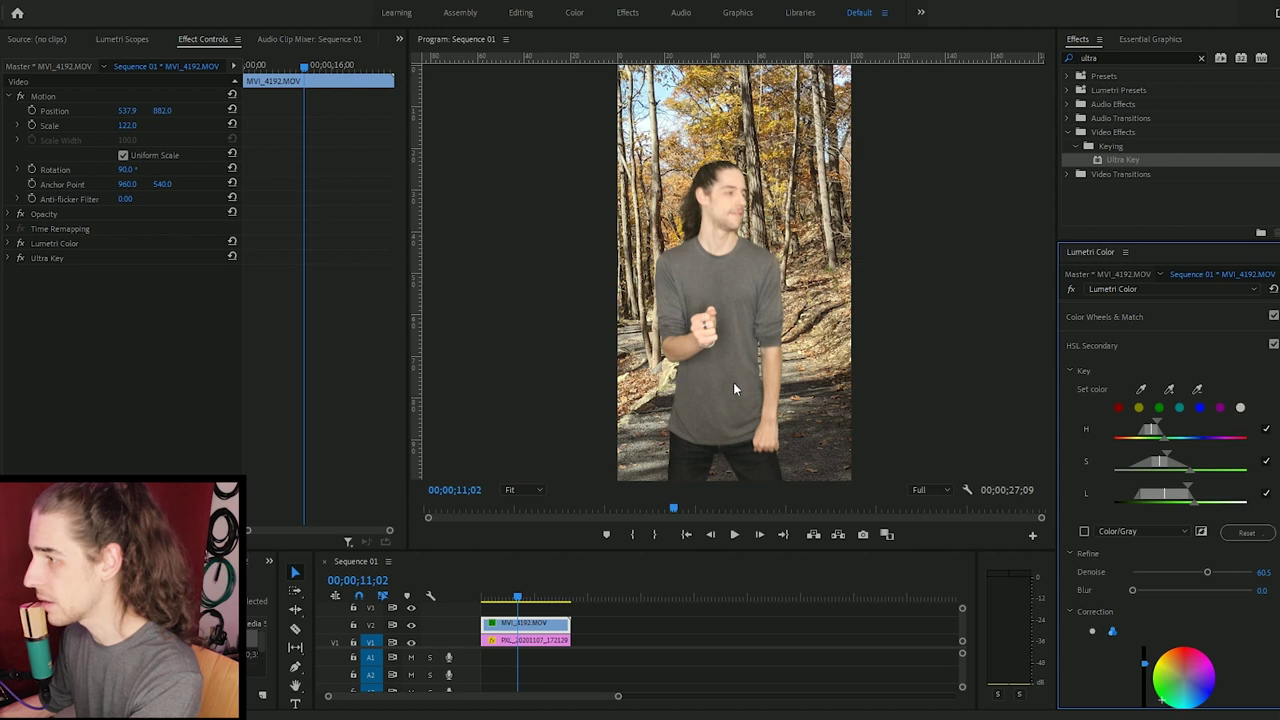
key("space")
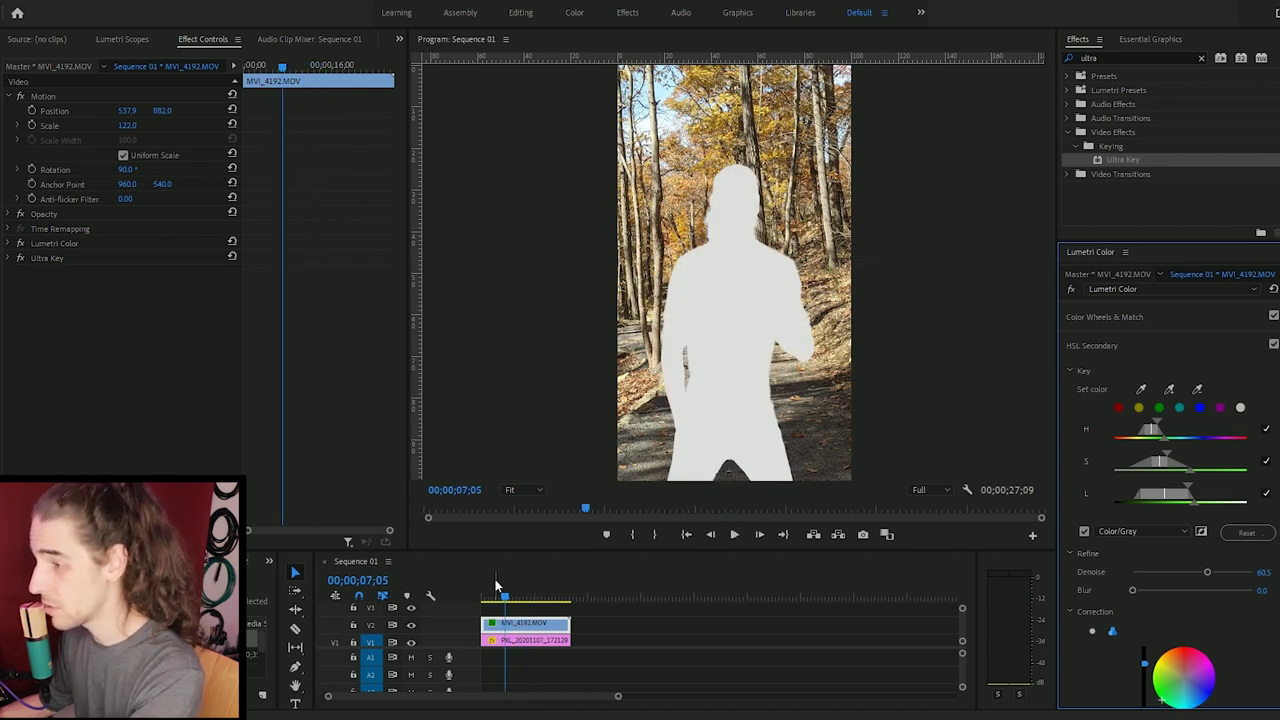
left_click_drag(496, 582, 521, 590)
key("Left")
left_click(523, 490)
left_click(521, 582)
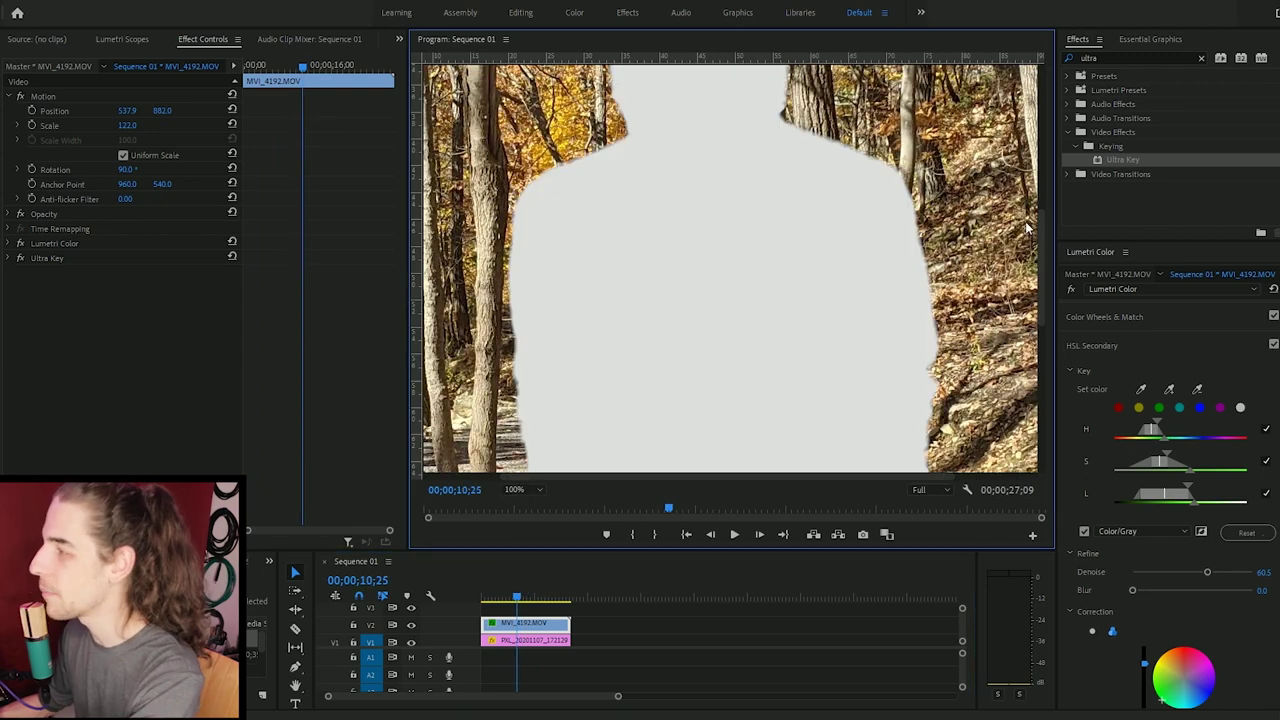
Step: Add the leftover green between the legs to the HSL Secondary key by sampling it on different frames
left_click_drag(1042, 262, 1063, 428)
left_click(1171, 390)
left_click(709, 336)
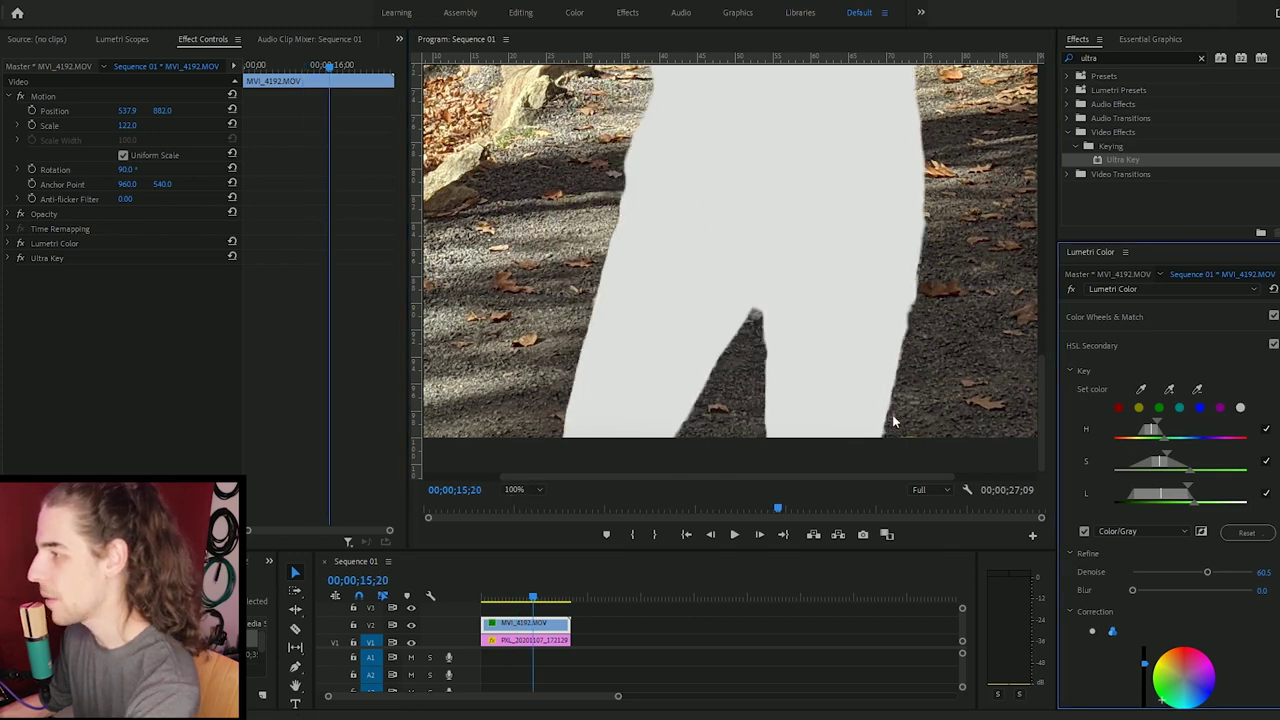
key("Left")
key("Left")
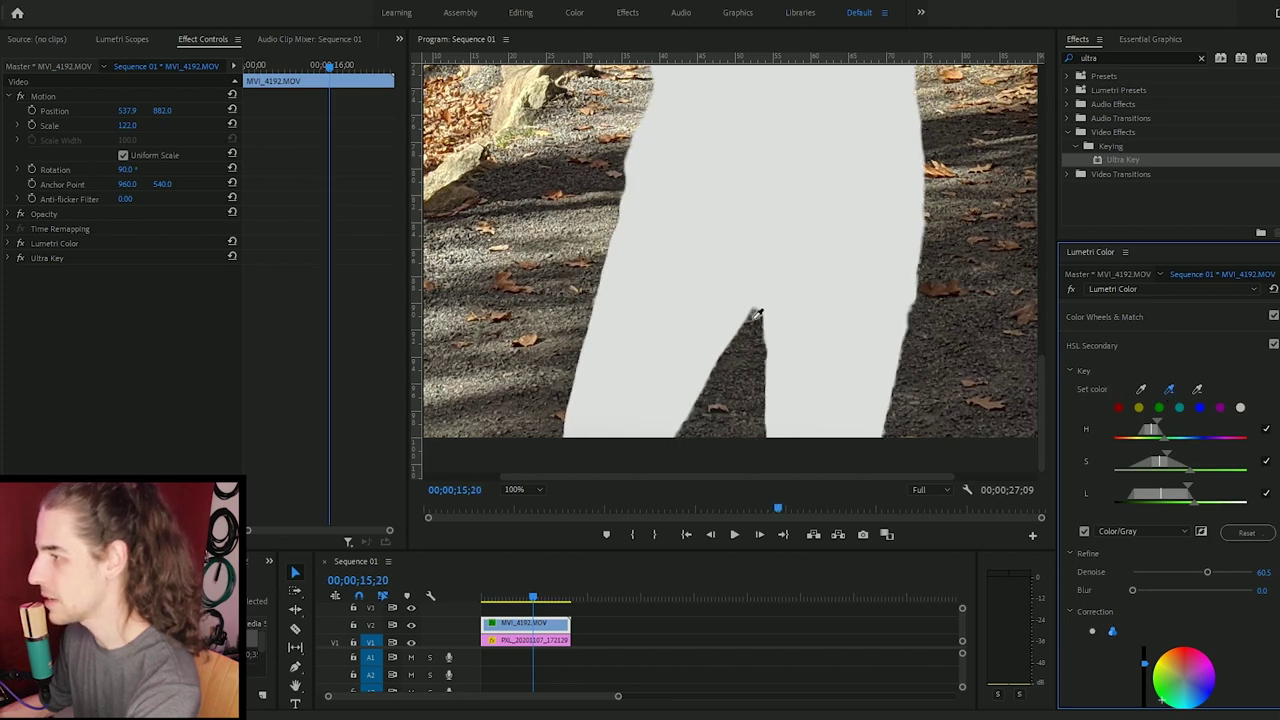
left_click(760, 310)
left_click(815, 510)
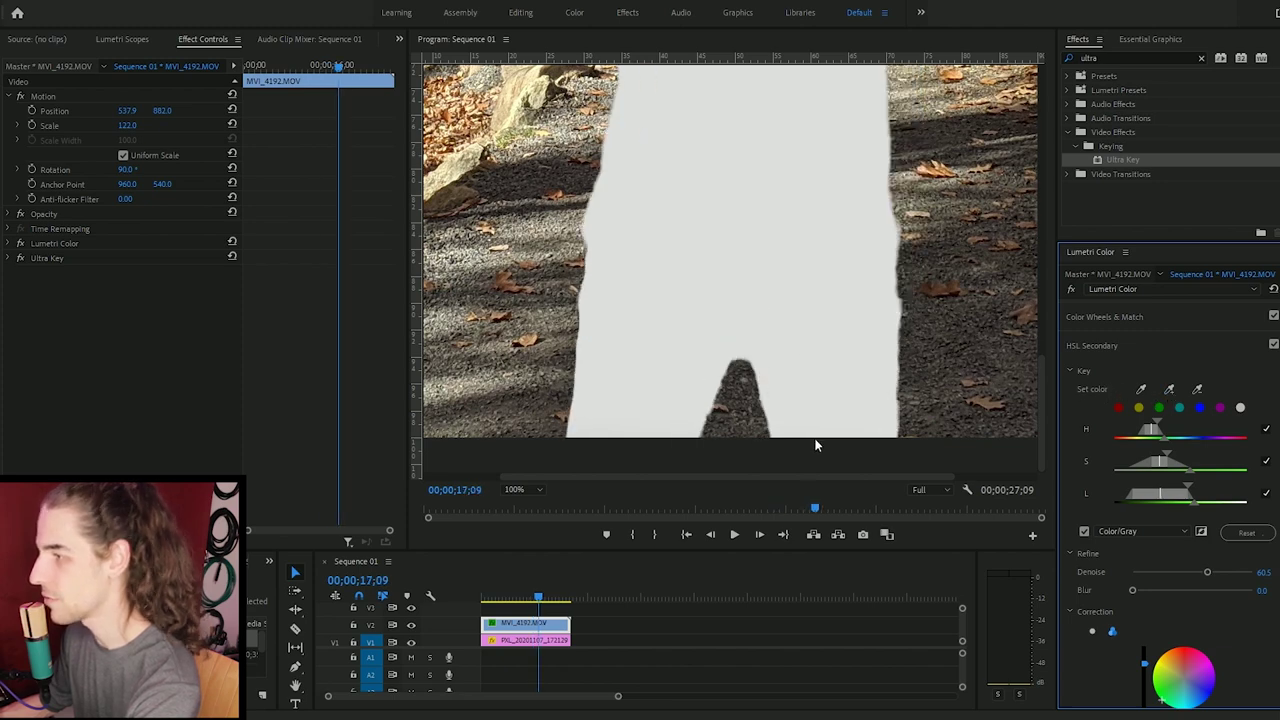
Step: Try a higher Contrast in Ultra Key's Matte Cleanup settings
left_click(9, 259)
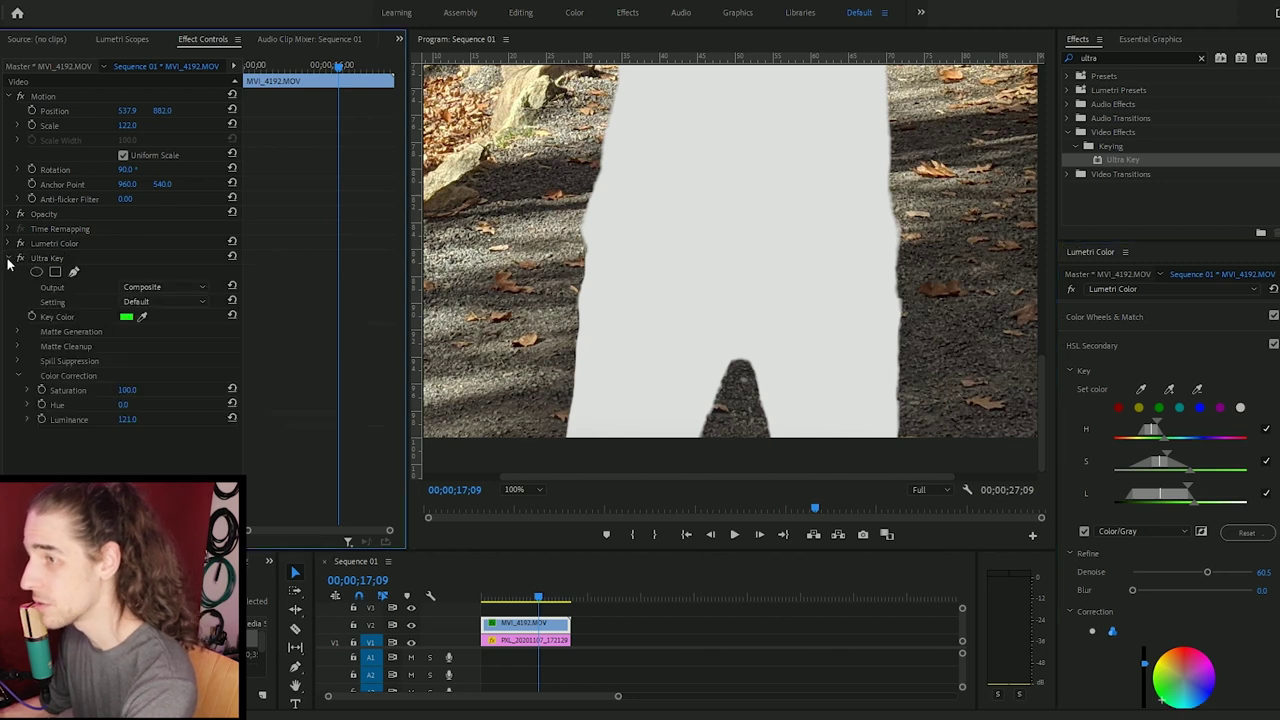
left_click(18, 361)
left_click(18, 346)
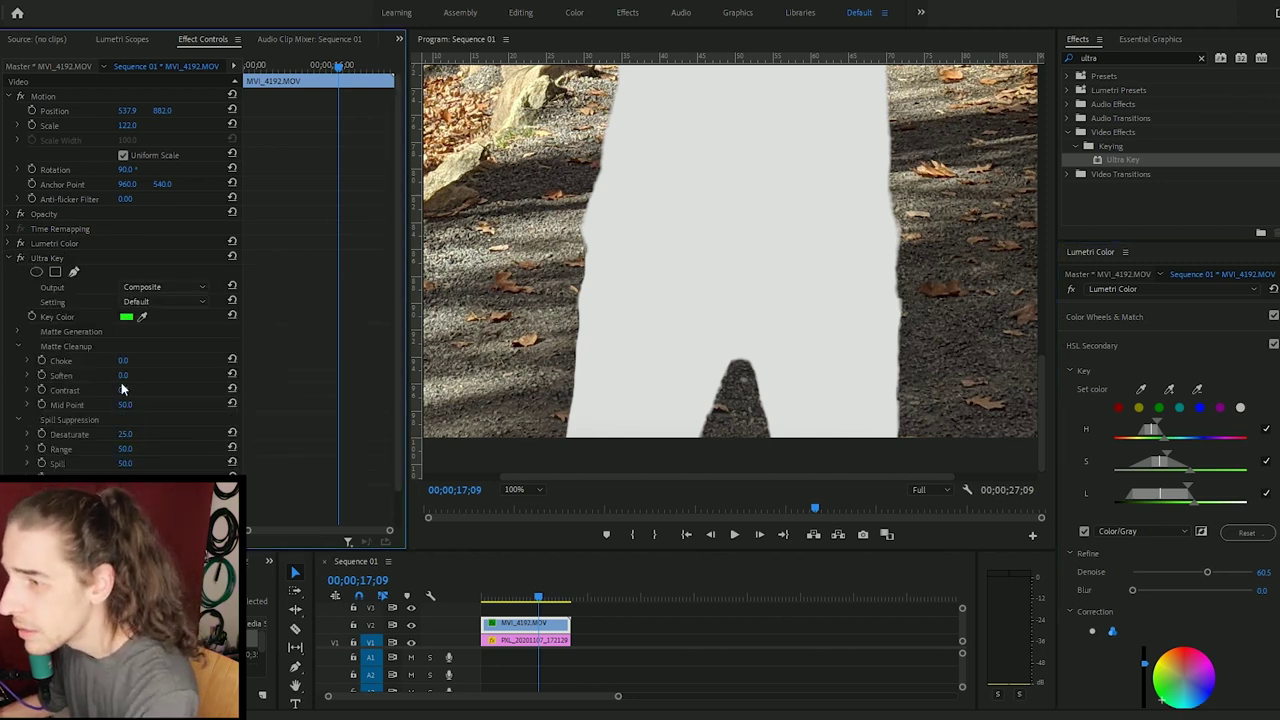
left_click_drag(124, 390, 166, 390)
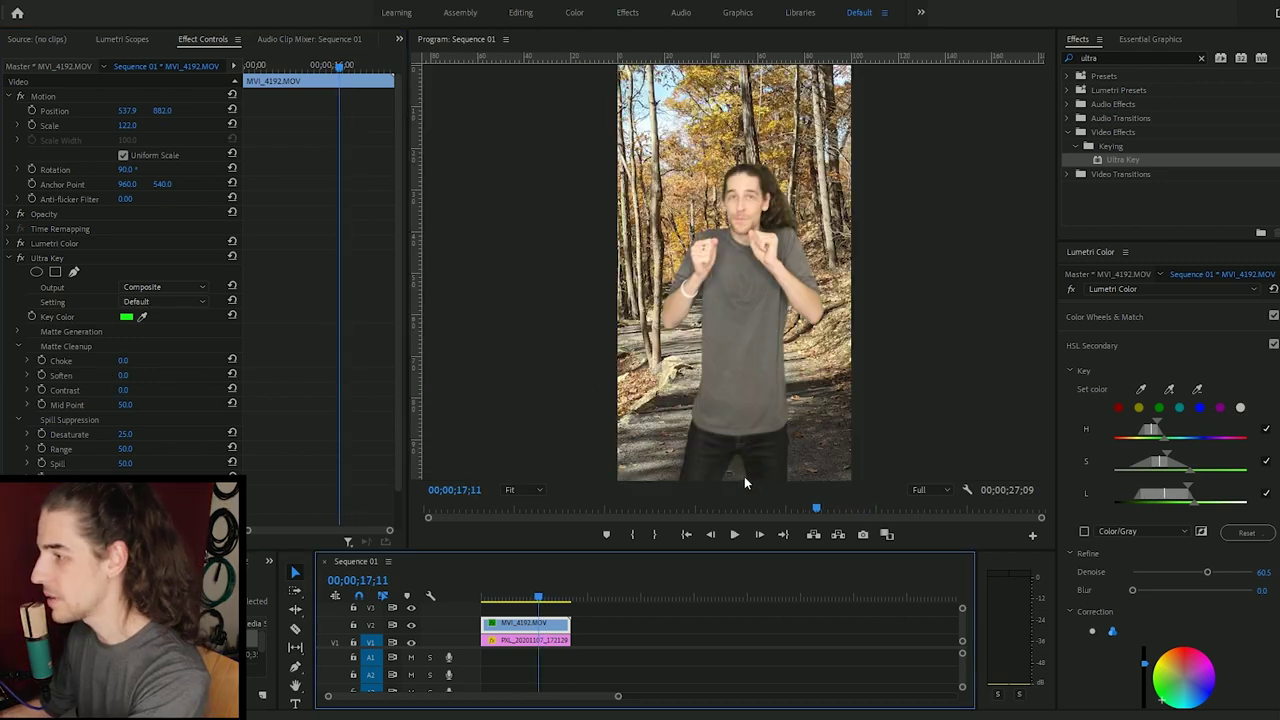
Step: Undo the last two changes and briefly play the sequence with the Color/Gray preview showing
key("ctrl+z")
key("ctrl+z")
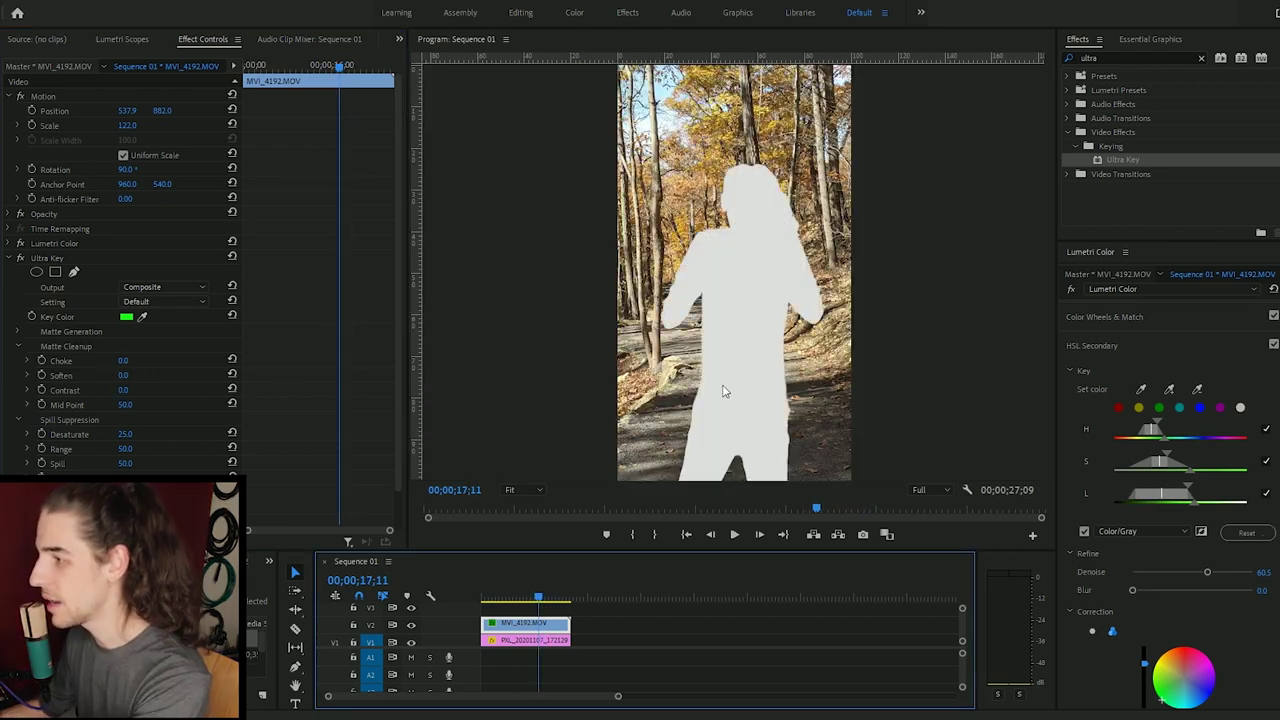
key("space")
key("space")
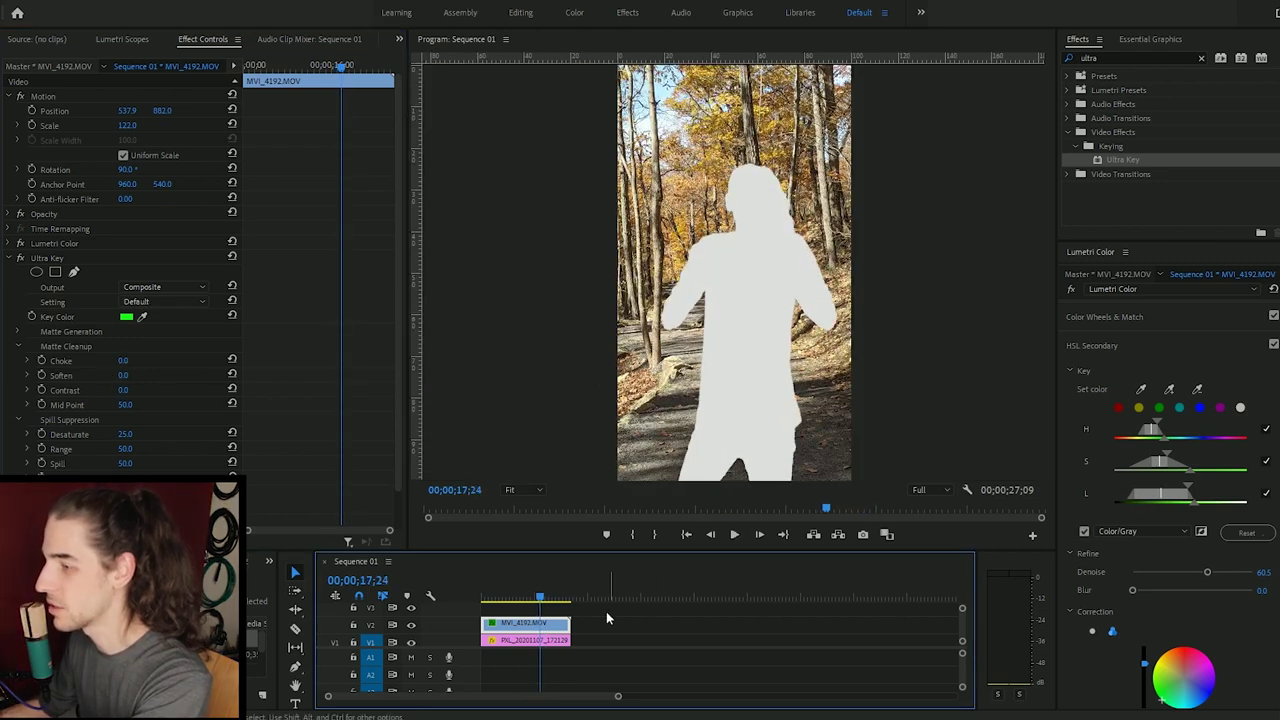
Step: Turn off the Color/Gray preview and play back the keyed subject over the forest background
left_click(1087, 541)
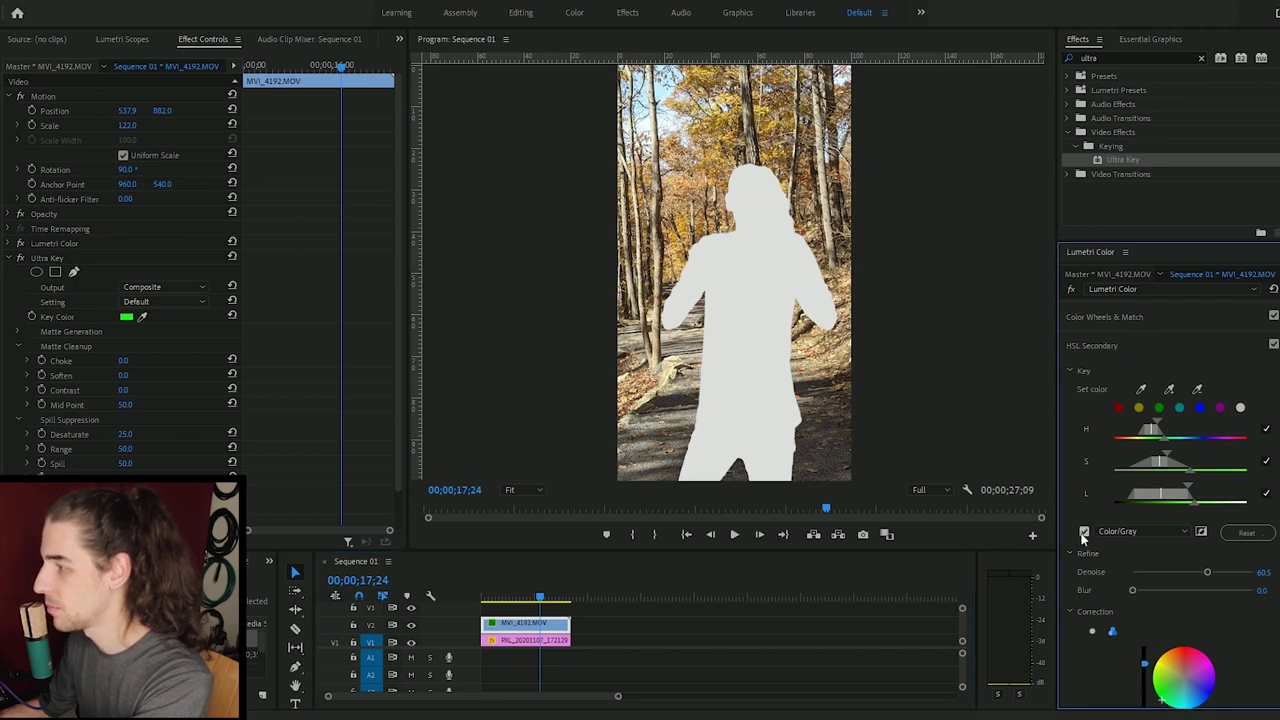
left_click(1083, 535)
key("space")
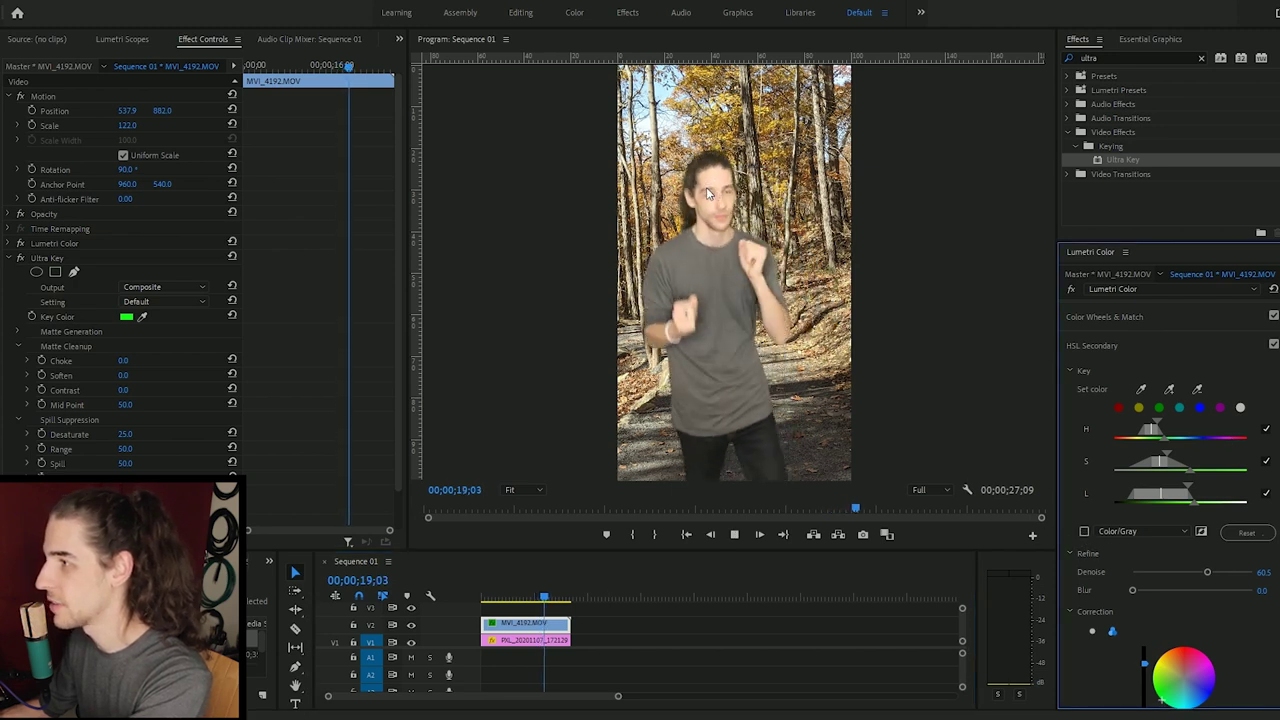